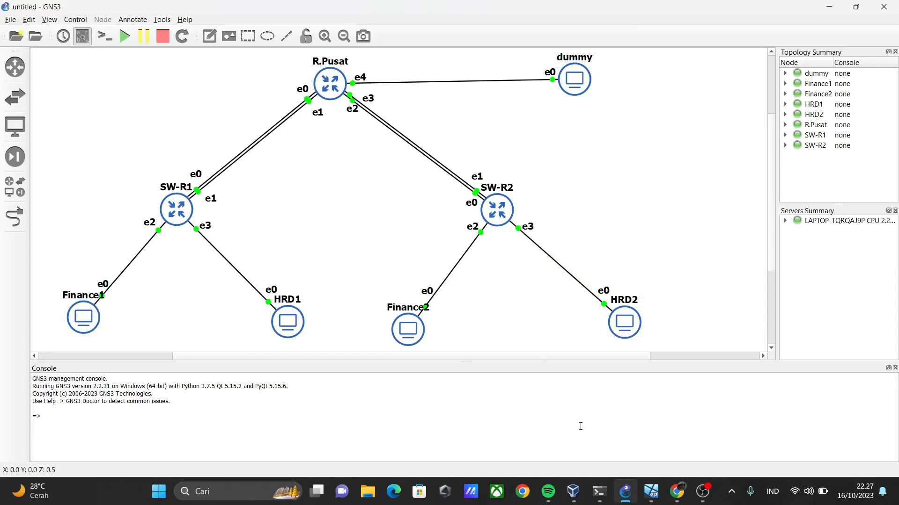
# Switch to the dummy virtual machine and connect to the MikroTik router with WinBox as admin.
pyautogui.moveTo(645, 502)
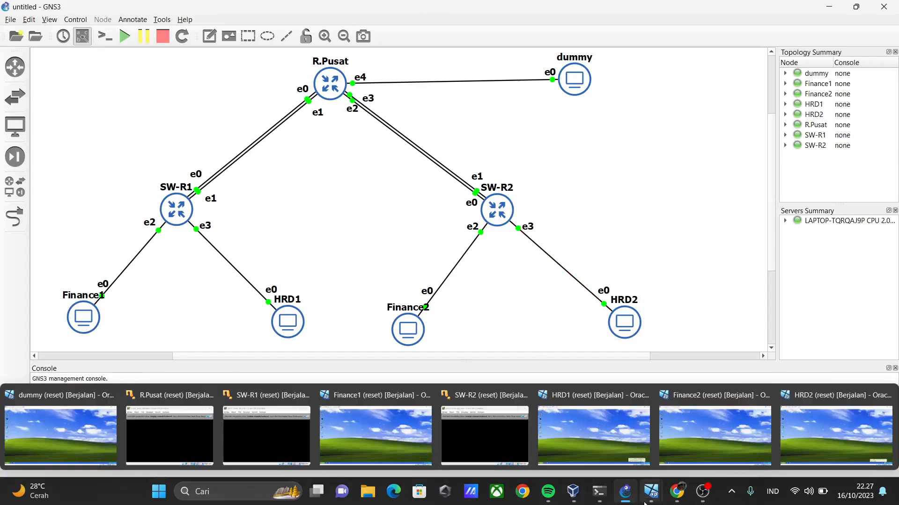
pyautogui.click(79, 447)
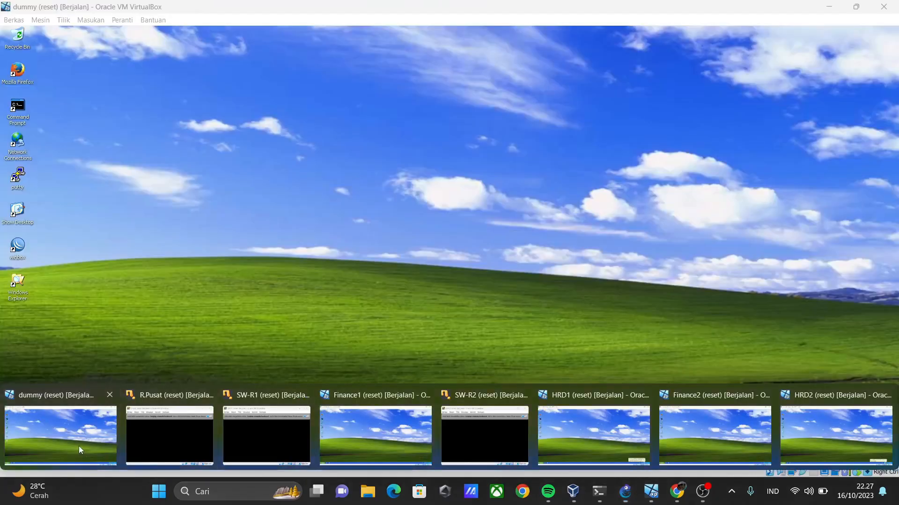
pyautogui.doubleClick(17, 247)
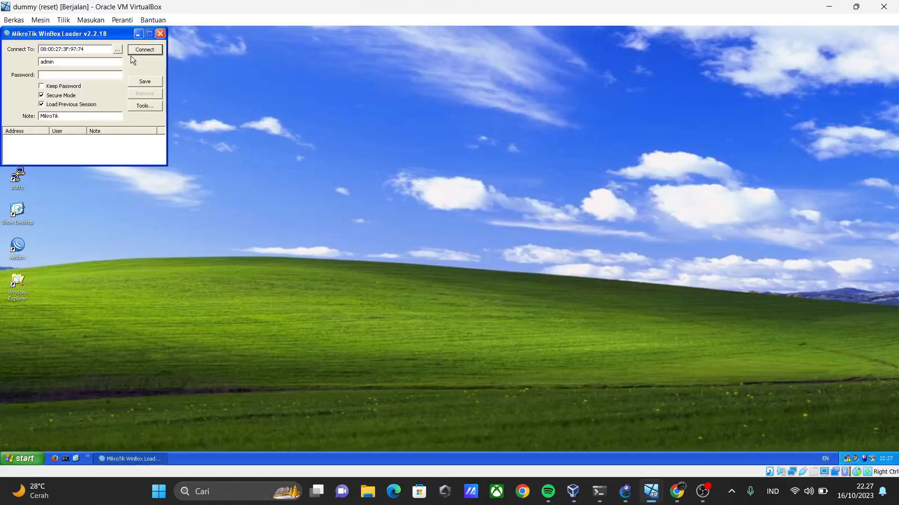
pyautogui.click(143, 55)
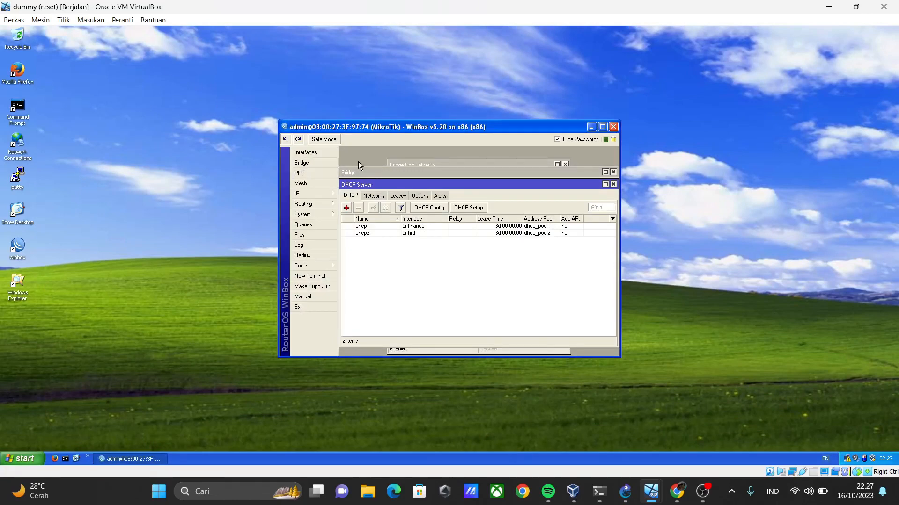
# Examine the router's bridge list and the form for a new bridge, closing the form without adding one.
pyautogui.click(310, 163)
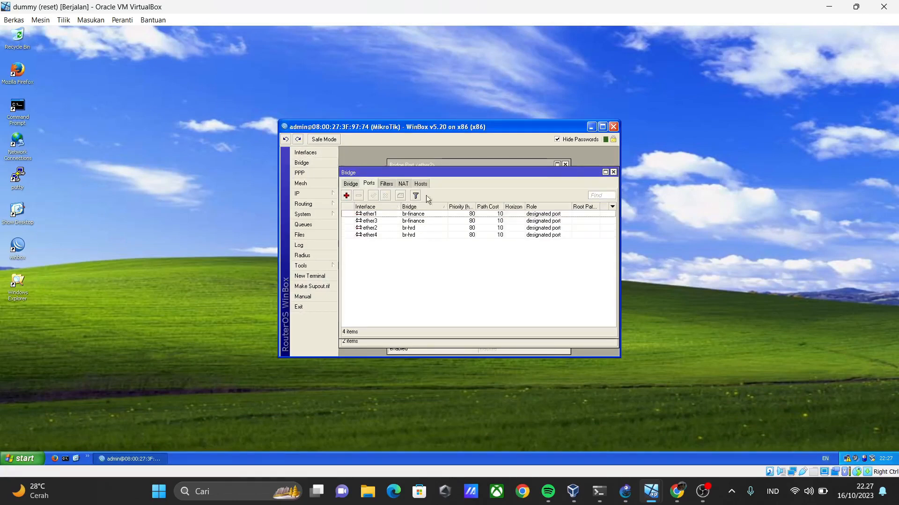
pyautogui.click(354, 184)
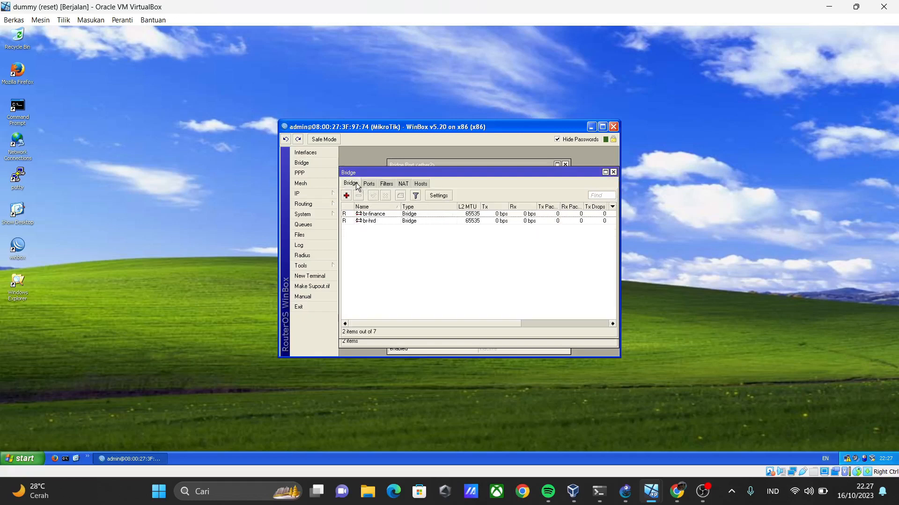
pyautogui.click(346, 196)
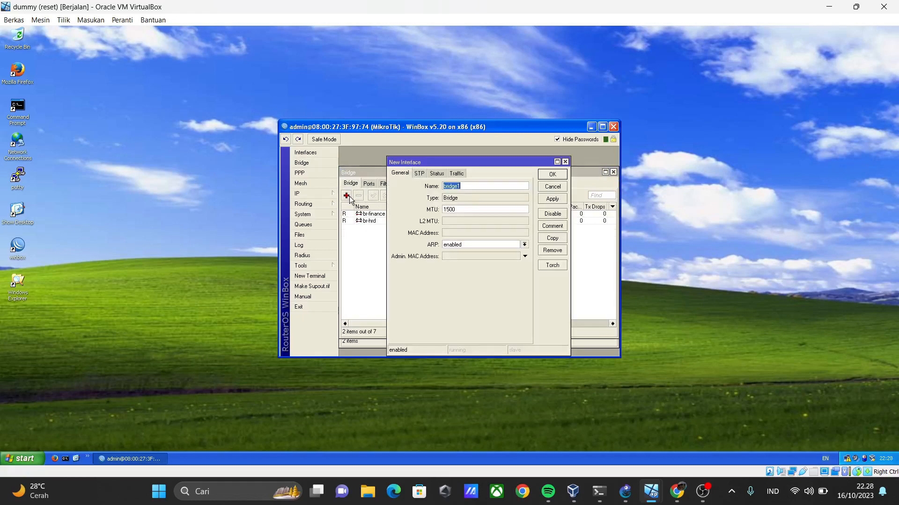
pyautogui.click(564, 163)
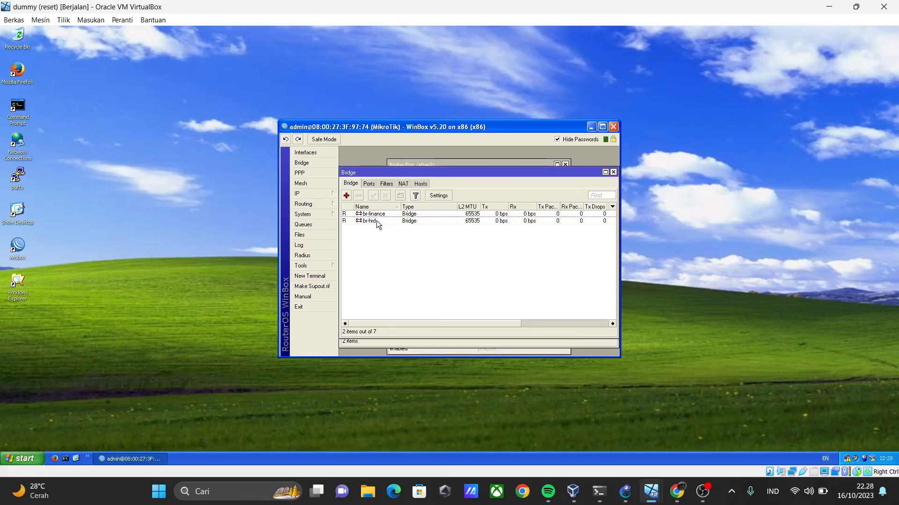
# Examine the bridge ports and the new port form, trying br-hrd as the bridge for ether1 and discarding the entry.
pyautogui.click(368, 183)
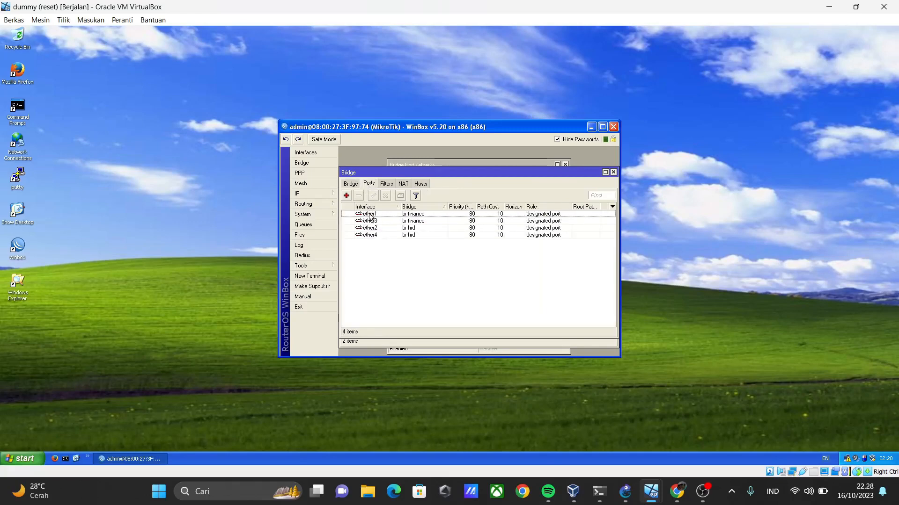
pyautogui.click(346, 196)
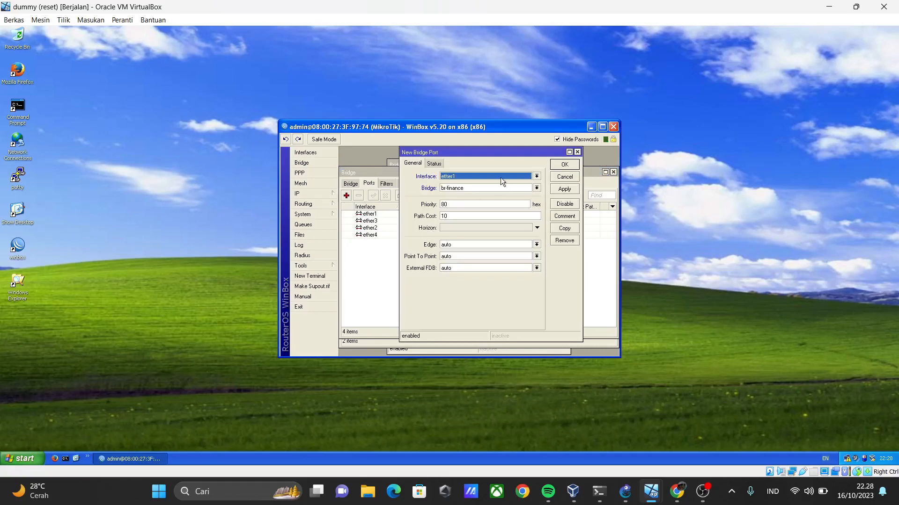
pyautogui.click(577, 152)
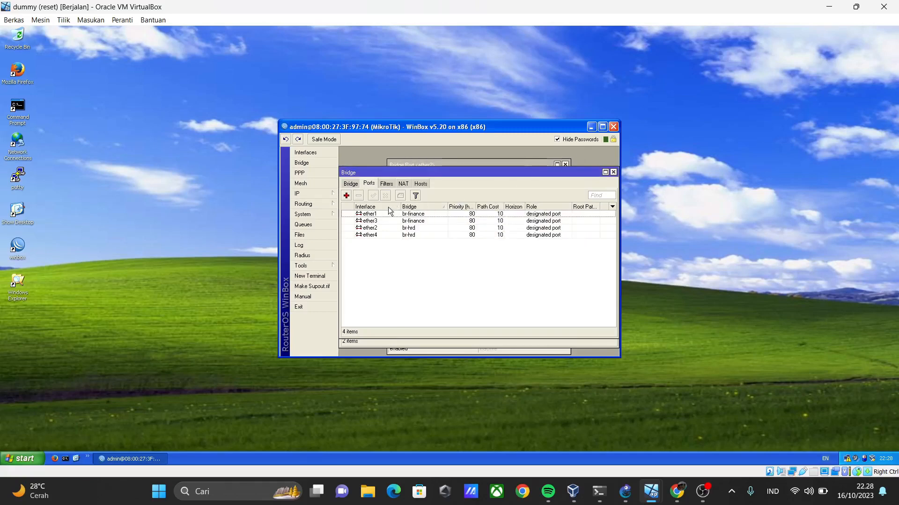
pyautogui.click(347, 195)
pyautogui.click(536, 188)
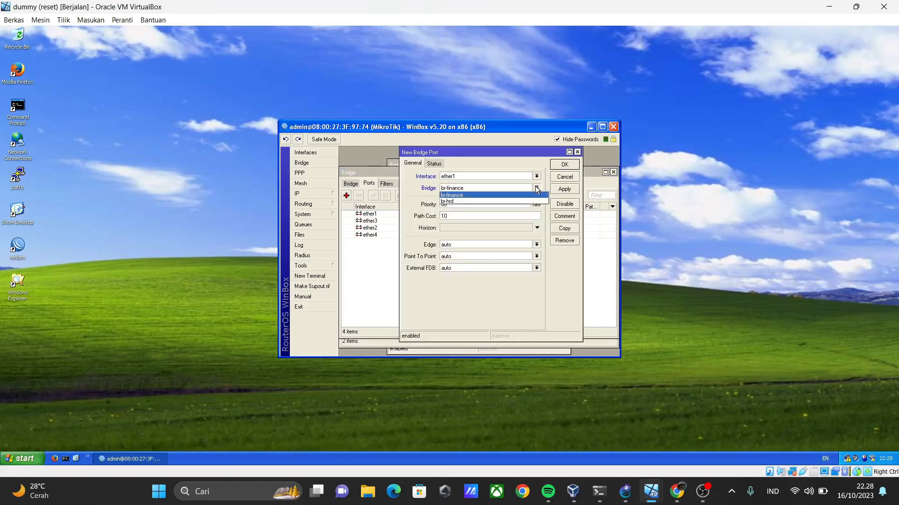
pyautogui.click(515, 201)
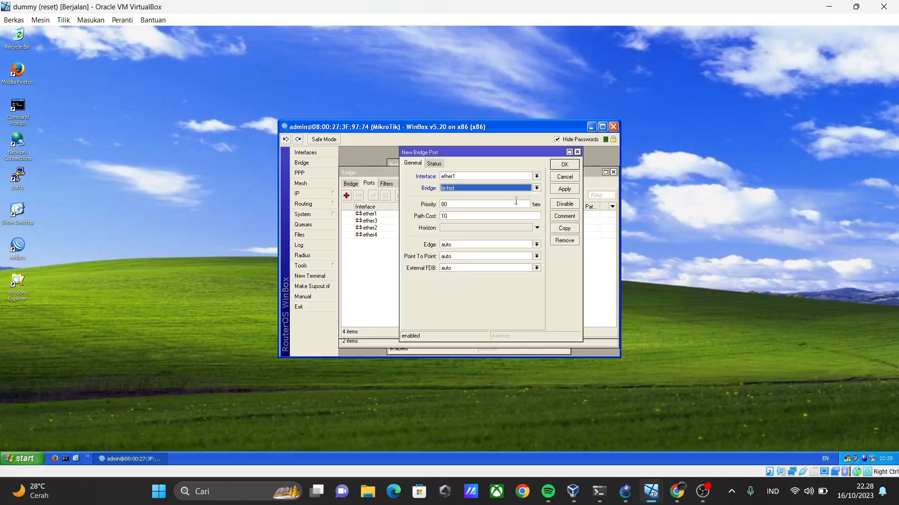
pyautogui.click(577, 152)
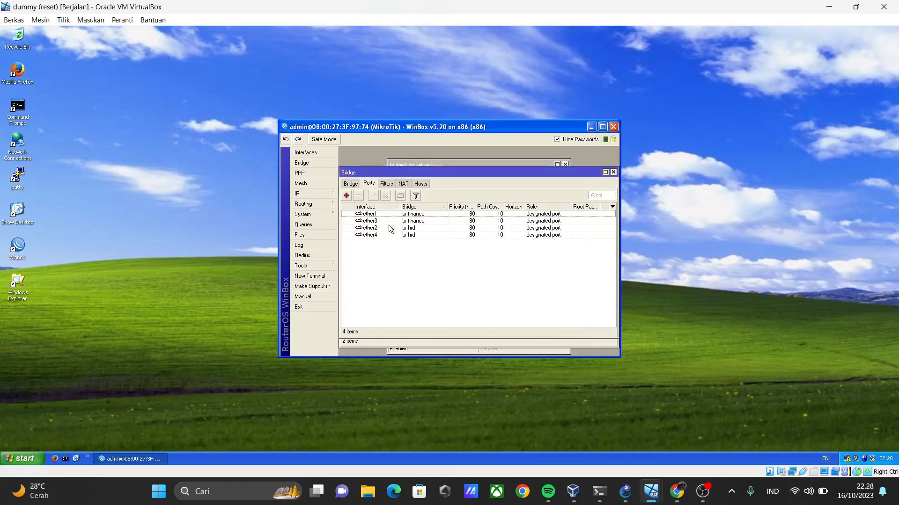
# Examine the IP address entries of br-finance and br-hrd, and close the address, bridge and DHCP server lists.
pyautogui.click(324, 193)
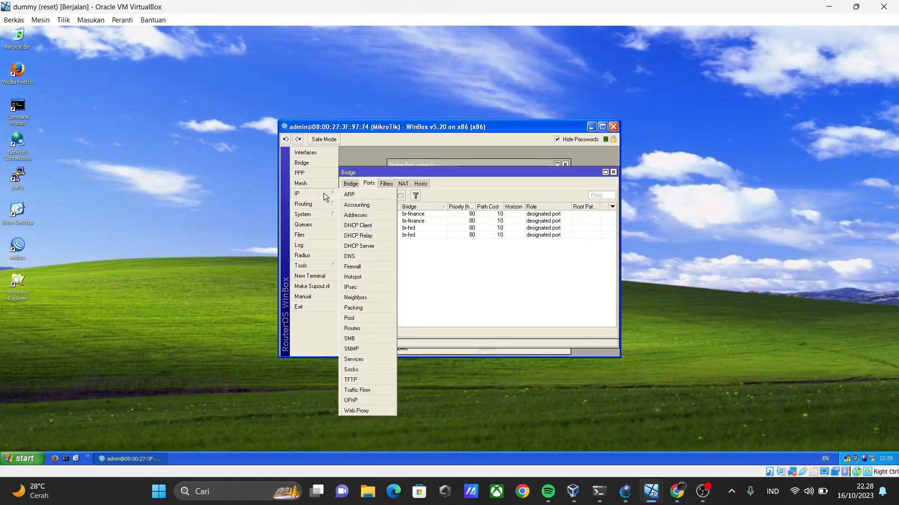
pyautogui.click(357, 219)
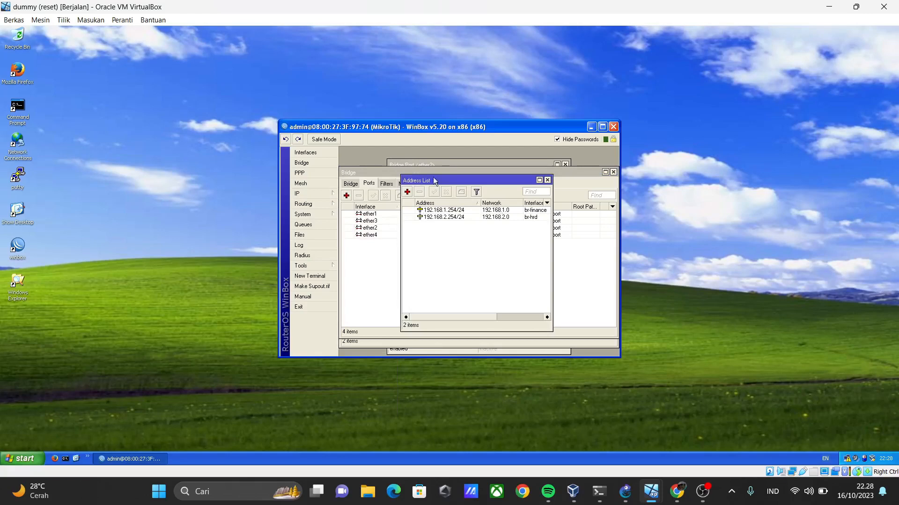
pyautogui.doubleClick(458, 210)
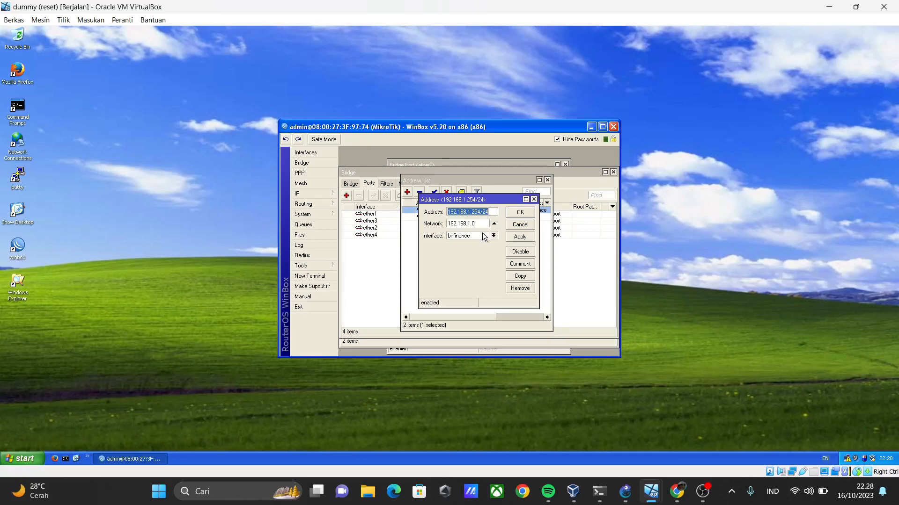
pyautogui.click(521, 213)
pyautogui.doubleClick(470, 216)
pyautogui.click(522, 213)
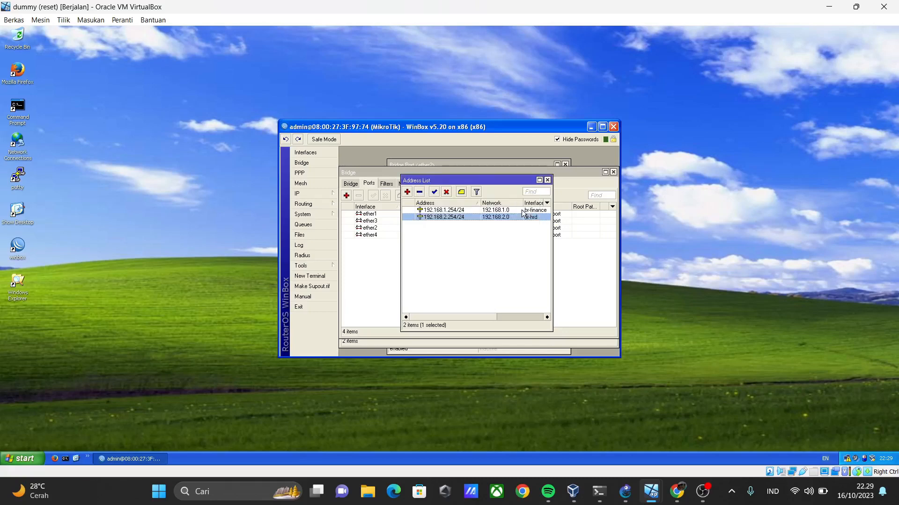
pyautogui.click(547, 180)
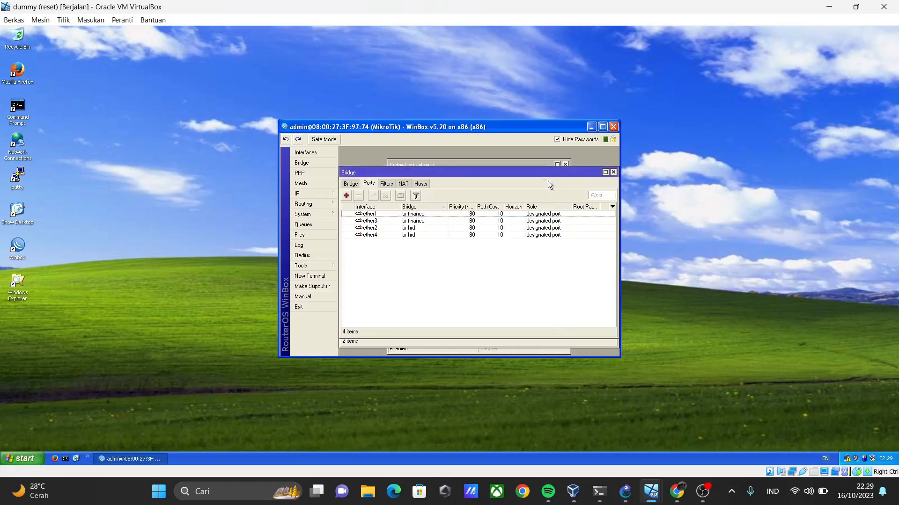
pyautogui.click(614, 172)
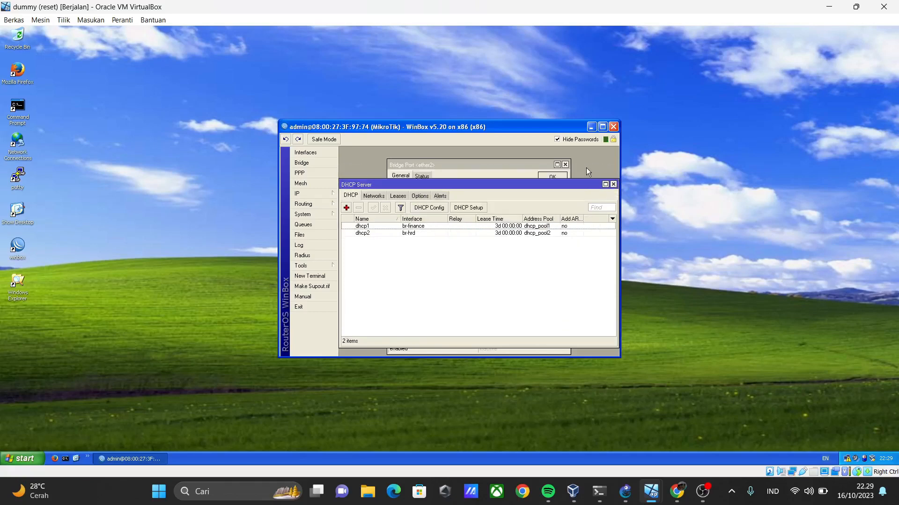
pyautogui.click(614, 184)
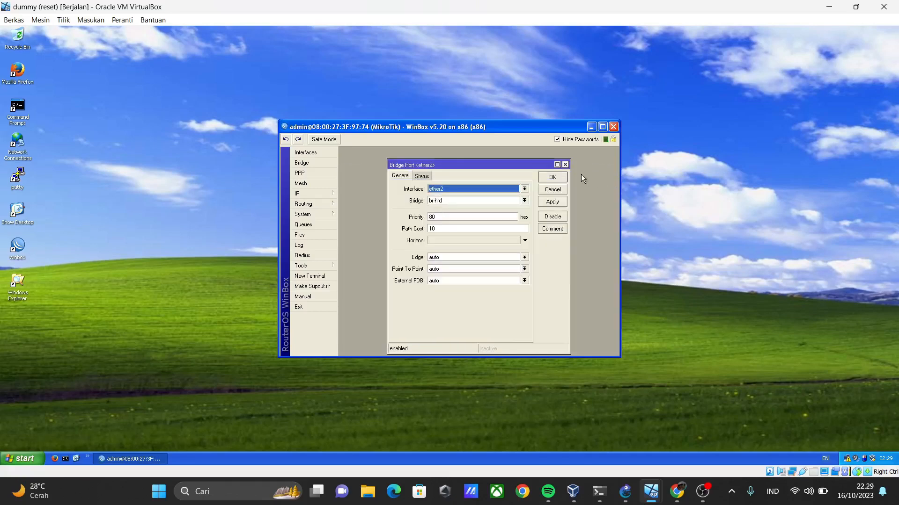
# Try to set up a DHCP server on br-finance with address space 192.168.1.0/24, gateway 192.168.1.254 and no relay.
pyautogui.click(327, 193)
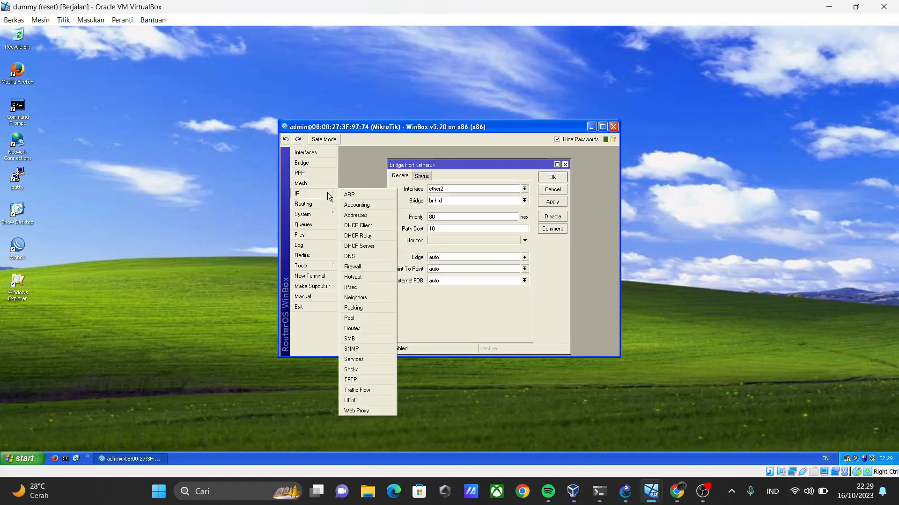
pyautogui.click(358, 245)
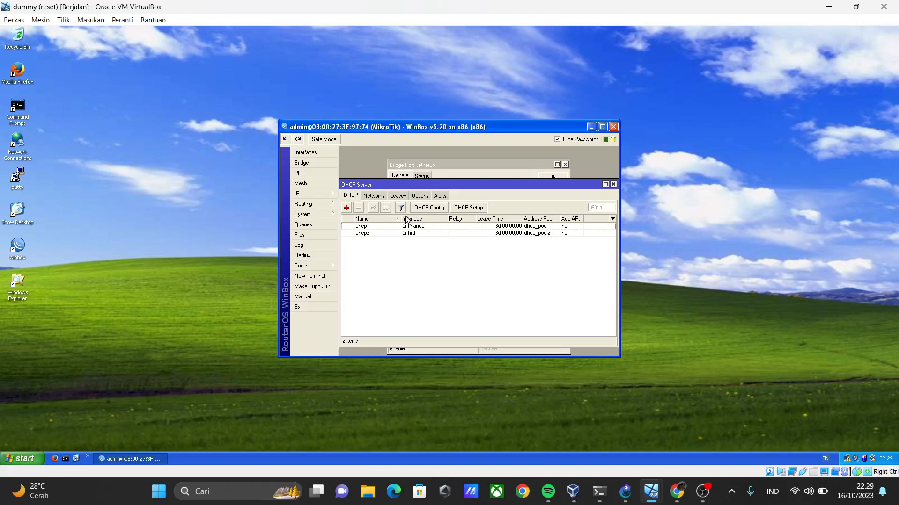
pyautogui.click(483, 209)
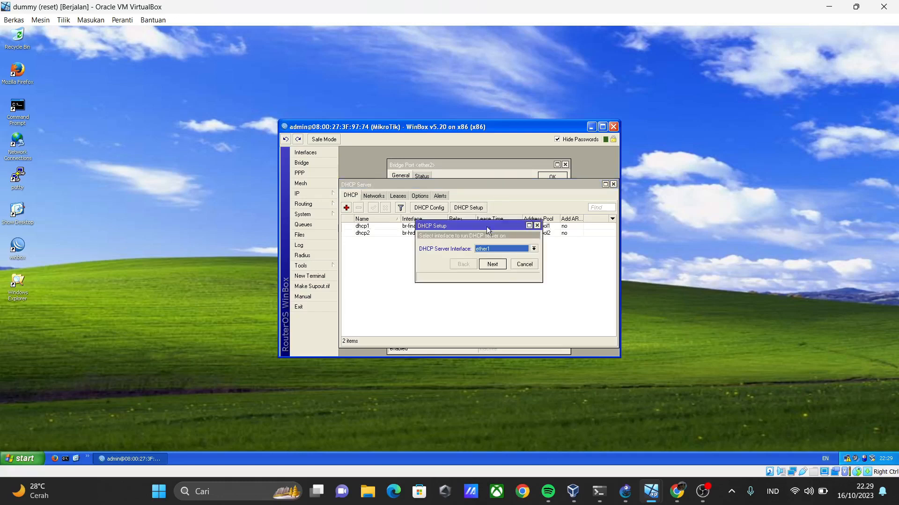
pyautogui.click(510, 253)
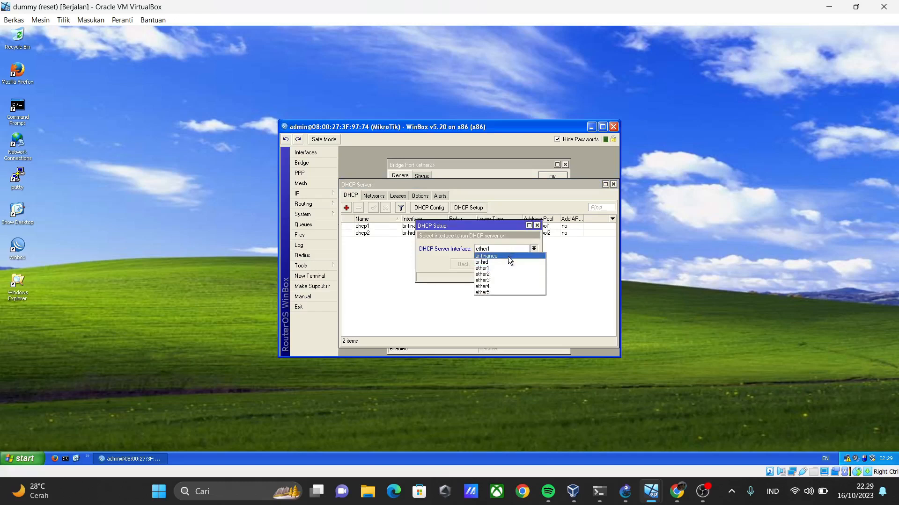
pyautogui.click(506, 257)
pyautogui.click(492, 265)
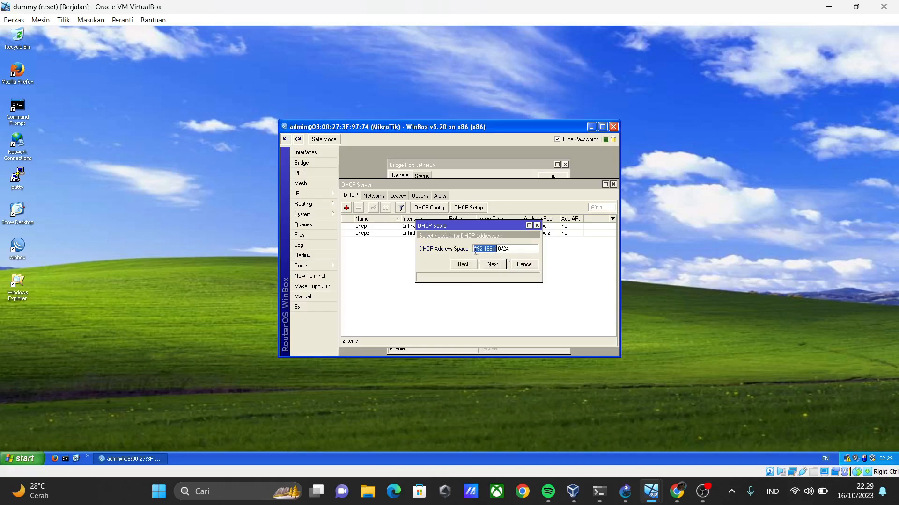
pyautogui.click(493, 264)
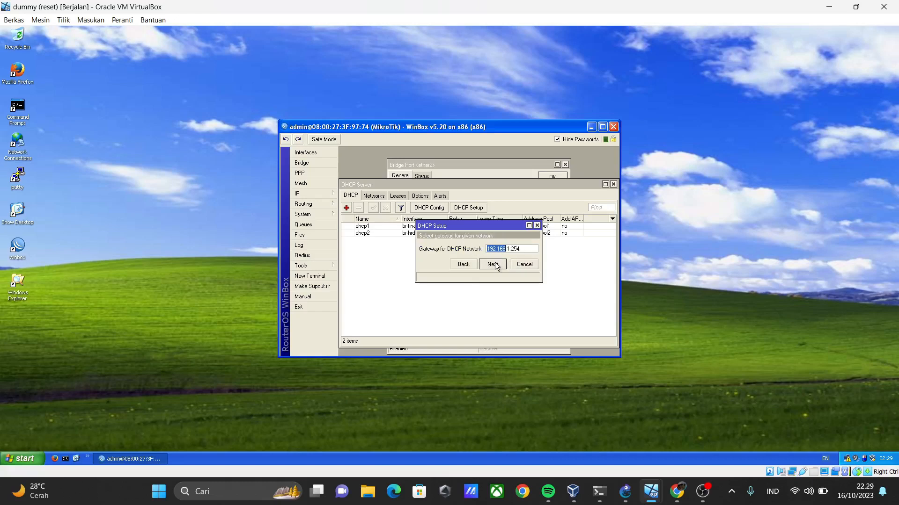
pyautogui.click(491, 266)
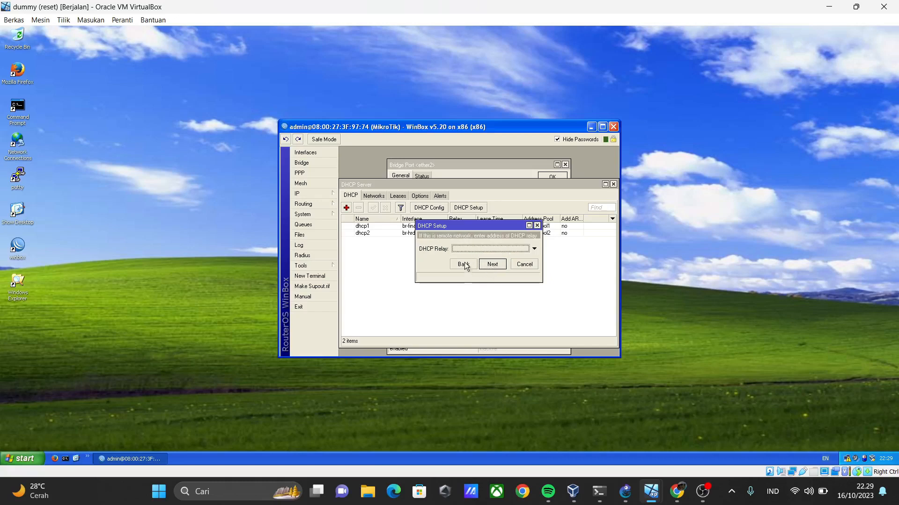
pyautogui.click(493, 265)
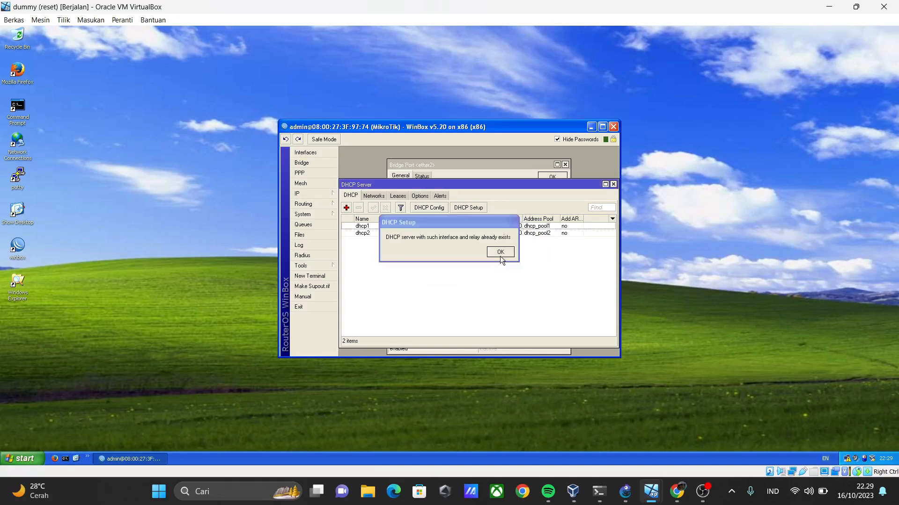
pyautogui.click(500, 252)
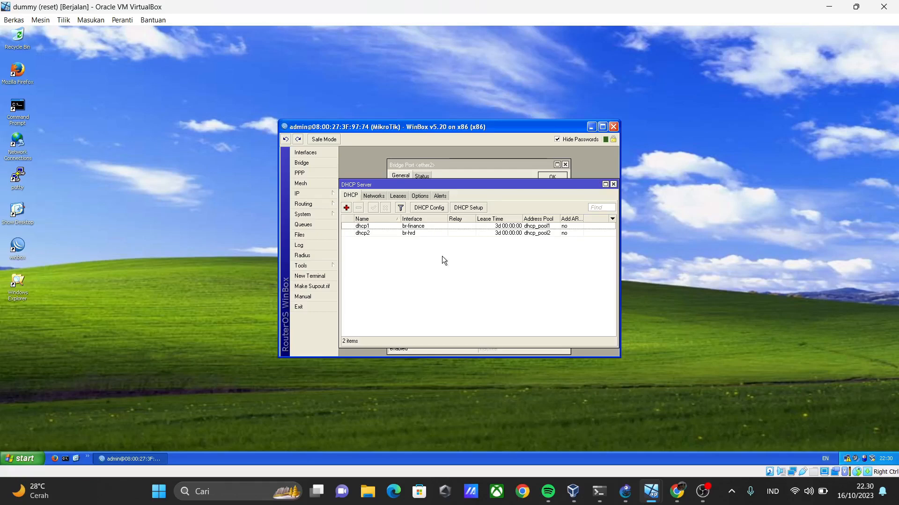
# Examine the settings of the DHCP server on br-hrd and close all open WinBox configuration windows.
pyautogui.doubleClick(418, 233)
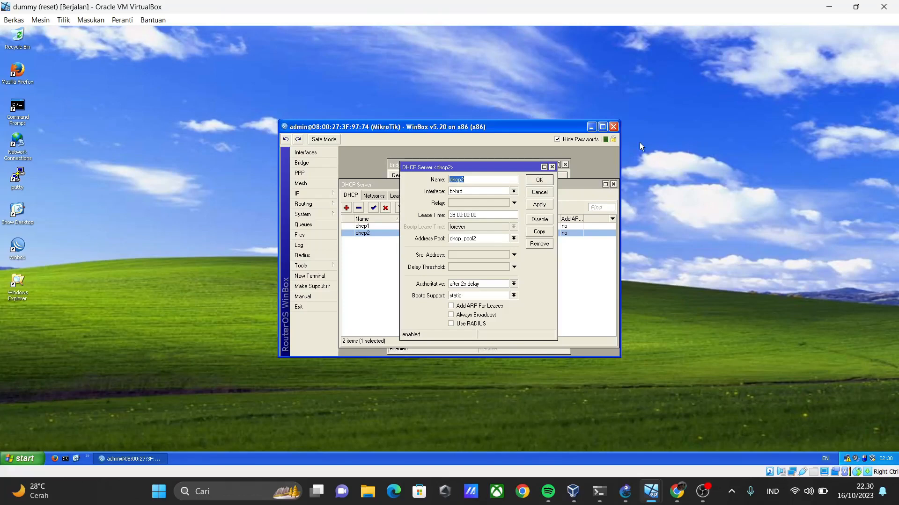
pyautogui.click(553, 167)
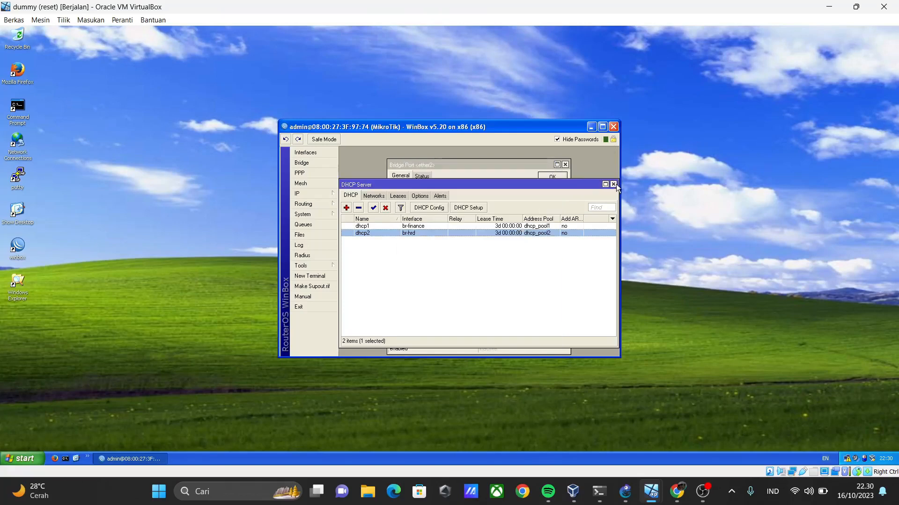
pyautogui.click(613, 185)
pyautogui.click(565, 166)
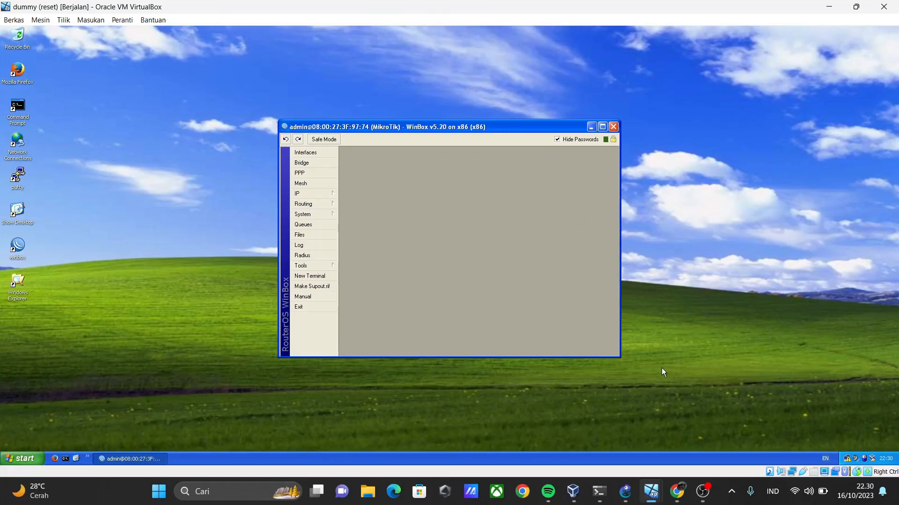
# Switch to the Finance1 machine, connect WinBox to MikroTik 08:00:27:E0:26:F0 as admin, and examine its bridges and bridge ports.
pyautogui.moveTo(658, 486)
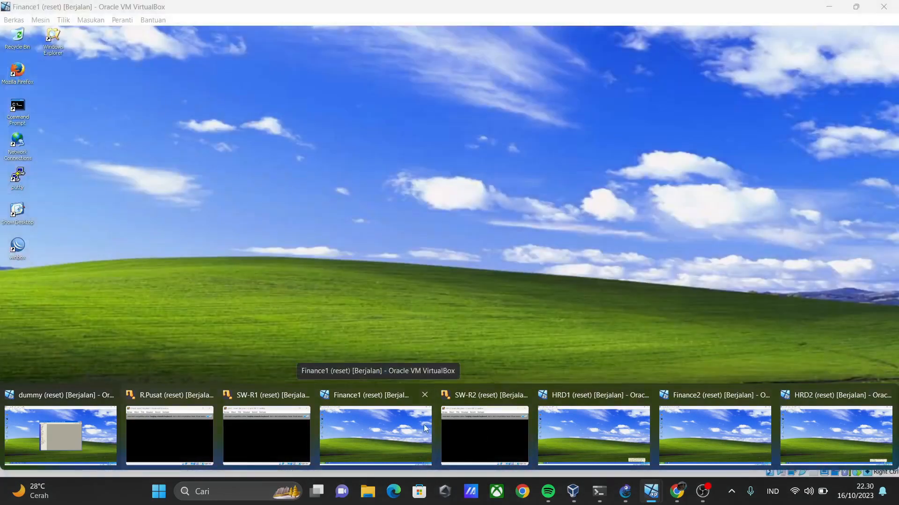
pyautogui.click(425, 428)
pyautogui.doubleClick(17, 249)
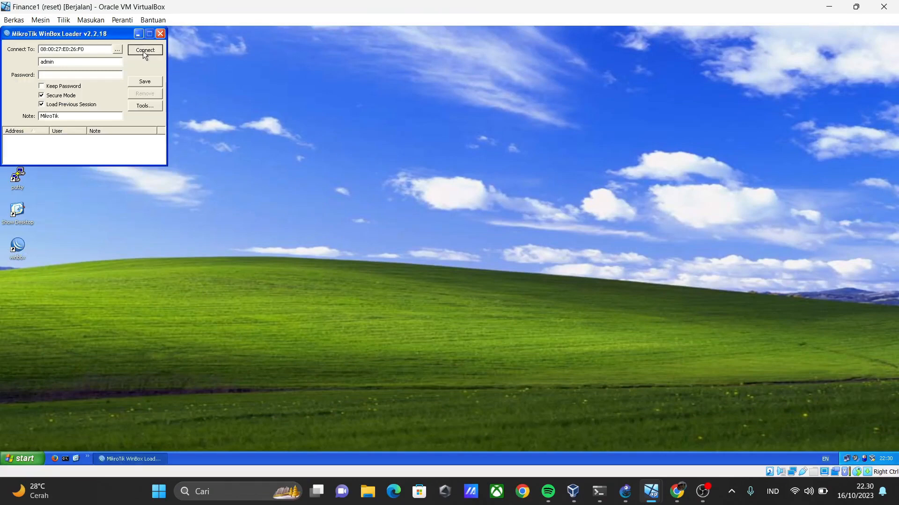
pyautogui.click(145, 49)
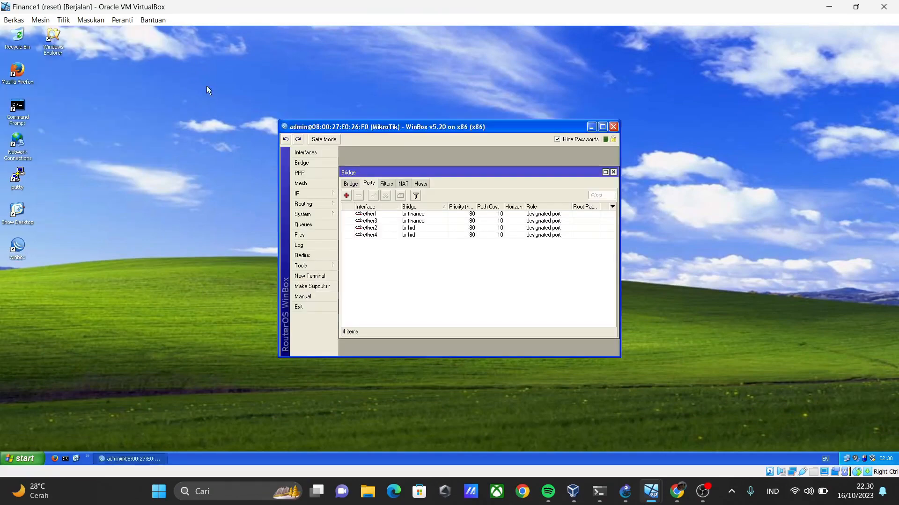
pyautogui.click(613, 172)
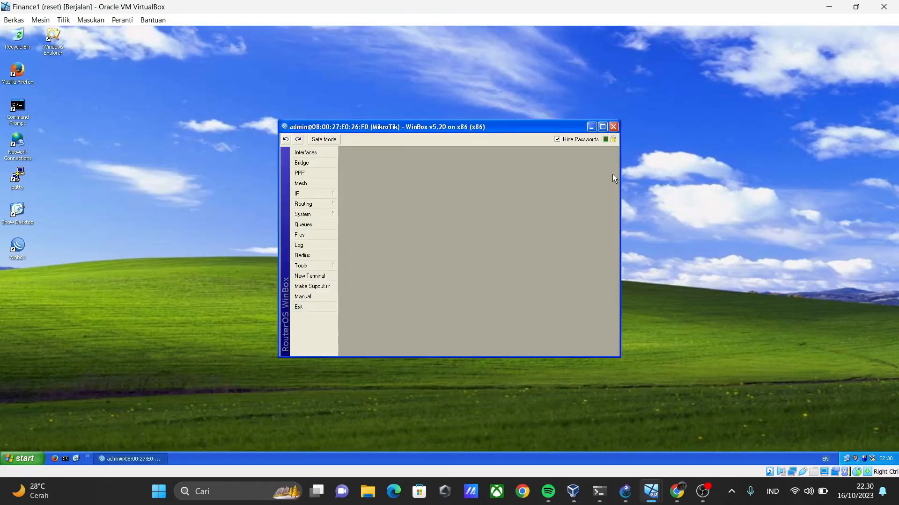
pyautogui.click(301, 163)
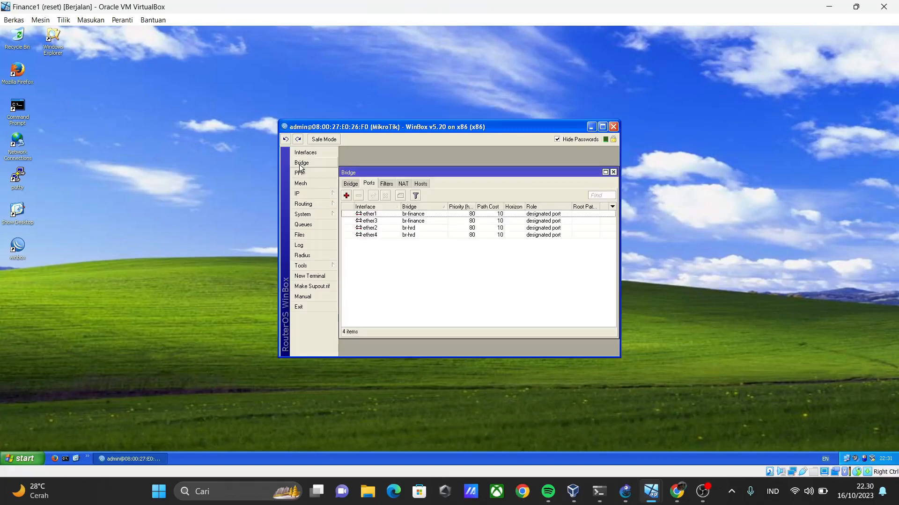
pyautogui.click(351, 184)
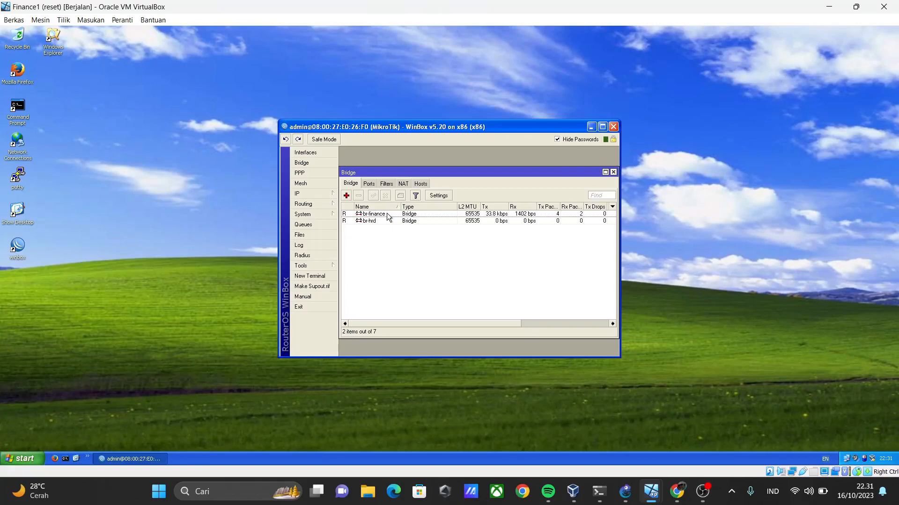
pyautogui.click(368, 186)
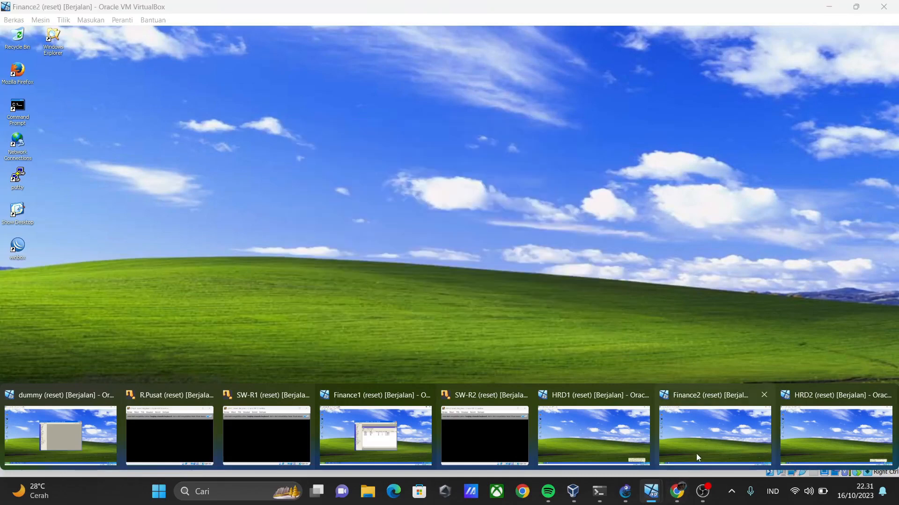
# Switch to the Finance2 machine, connect WinBox to MikroTik 08:00:27:1A:18:04 as admin, and examine its bridges and bridge ports.
pyautogui.click(695, 453)
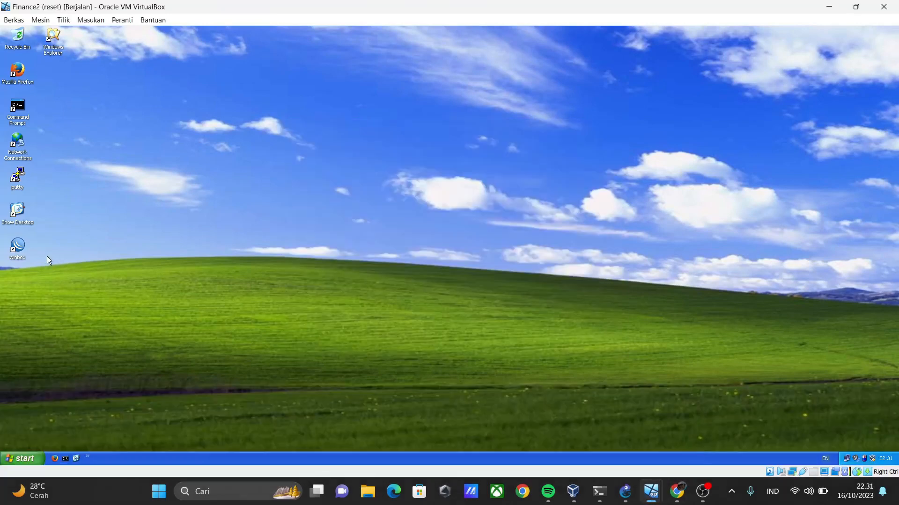
pyautogui.doubleClick(14, 252)
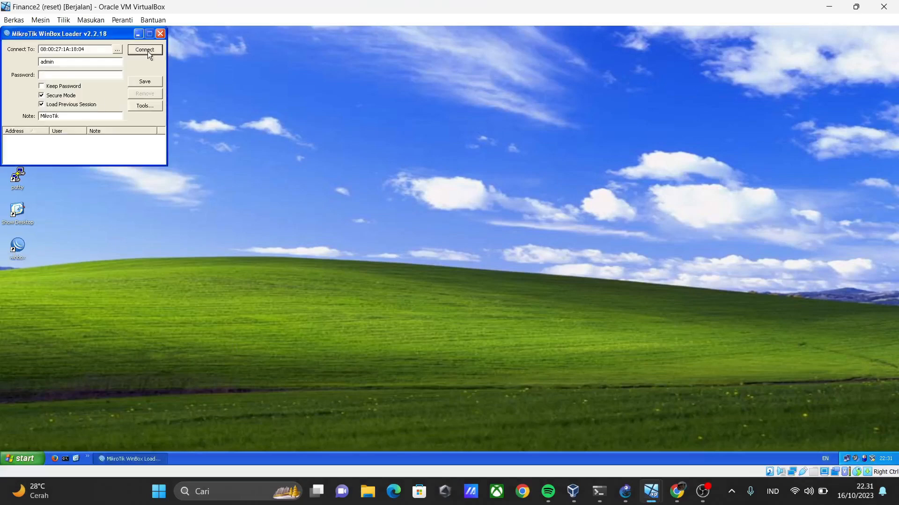
pyautogui.click(147, 52)
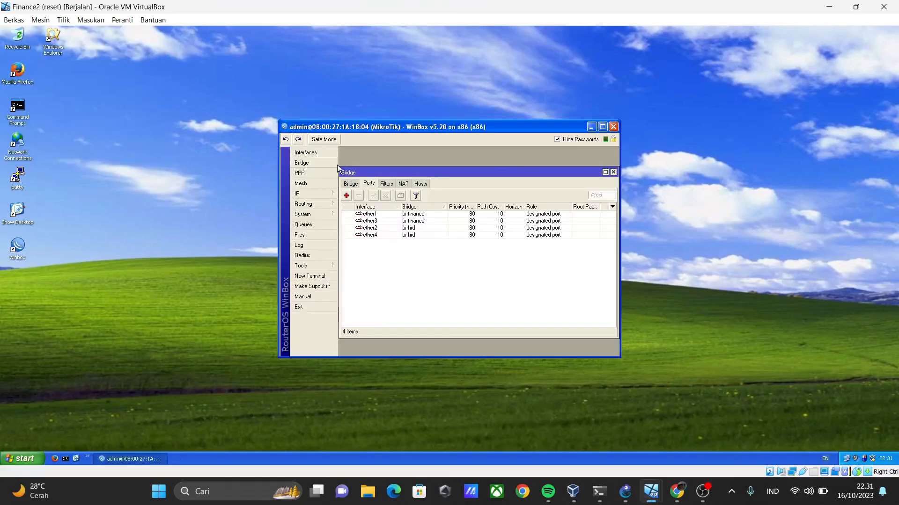
pyautogui.click(348, 186)
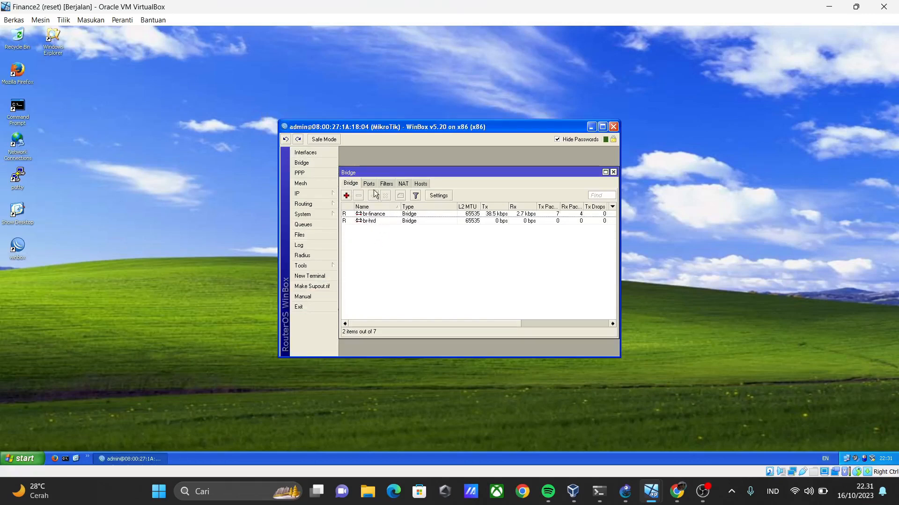
pyautogui.click(369, 186)
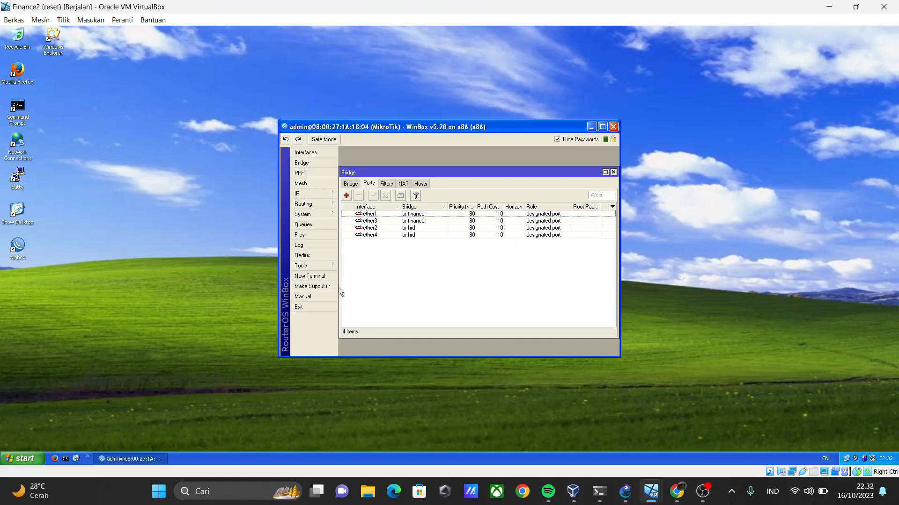
# Return to the Finance1 machine and run ipconfig in a Command Prompt to check its IP configuration.
pyautogui.moveTo(659, 495)
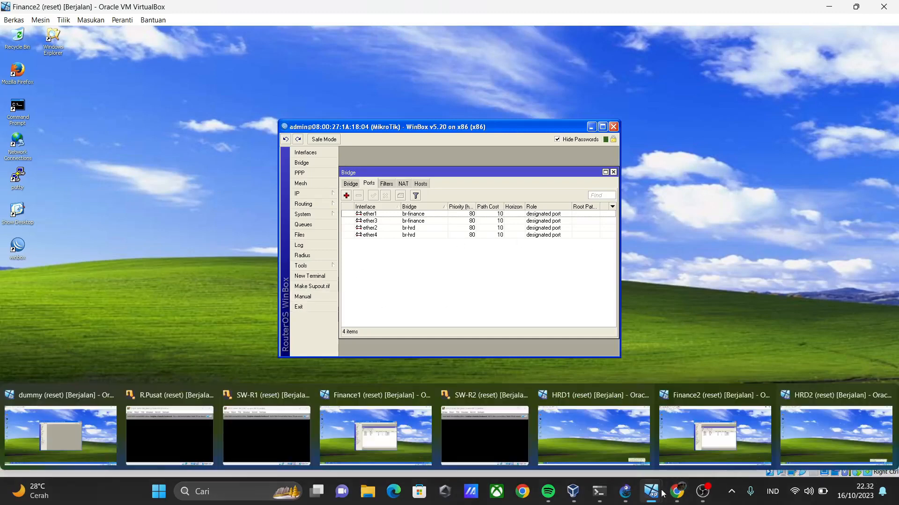
pyautogui.click(357, 432)
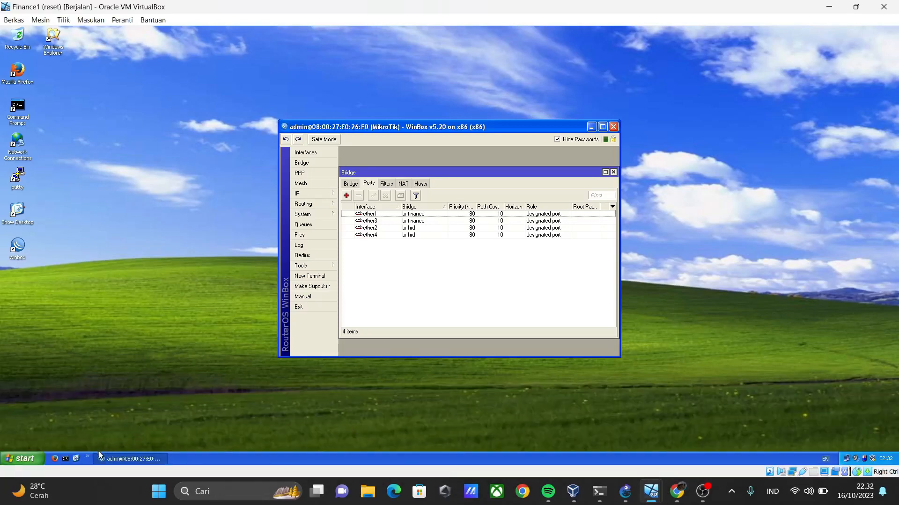
pyautogui.click(66, 458)
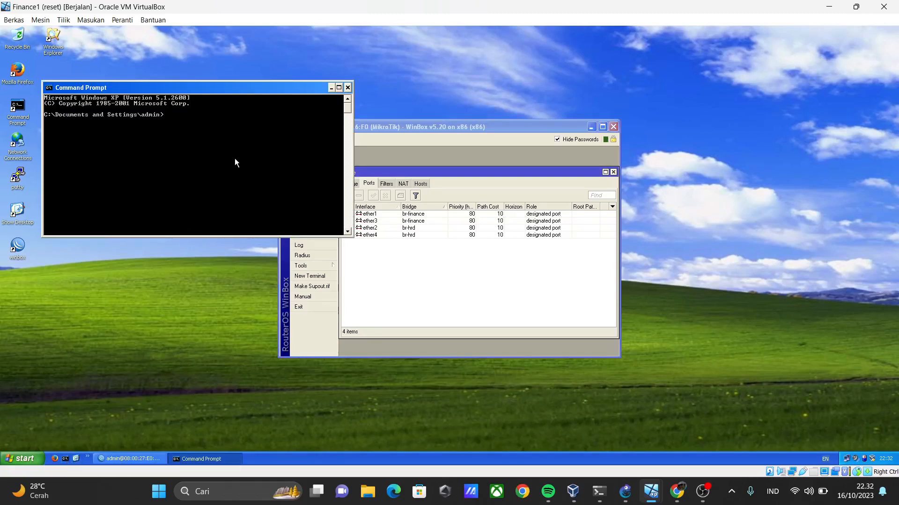
pyautogui.write('ipconfig')
pyautogui.press('Return')
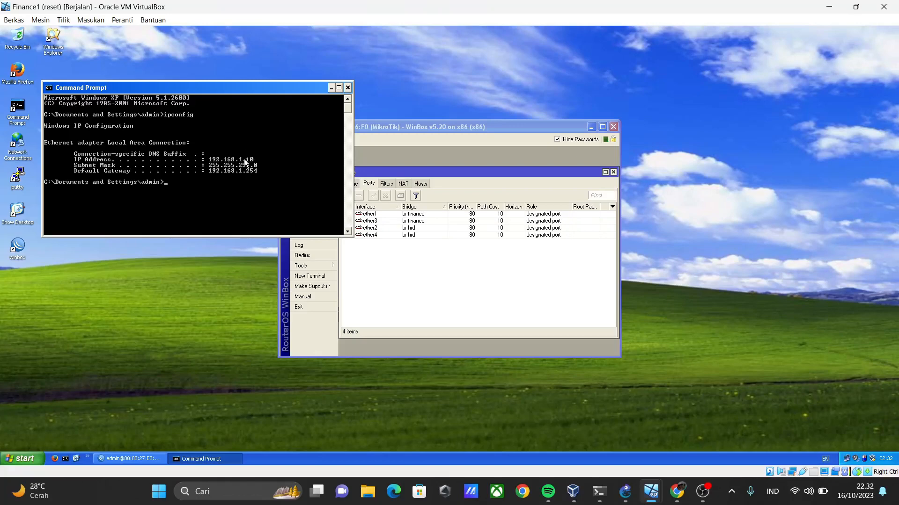
# Switch to the HRD1 machine and run ipconfig in a Command Prompt to check its IP configuration.
pyautogui.moveTo(653, 499)
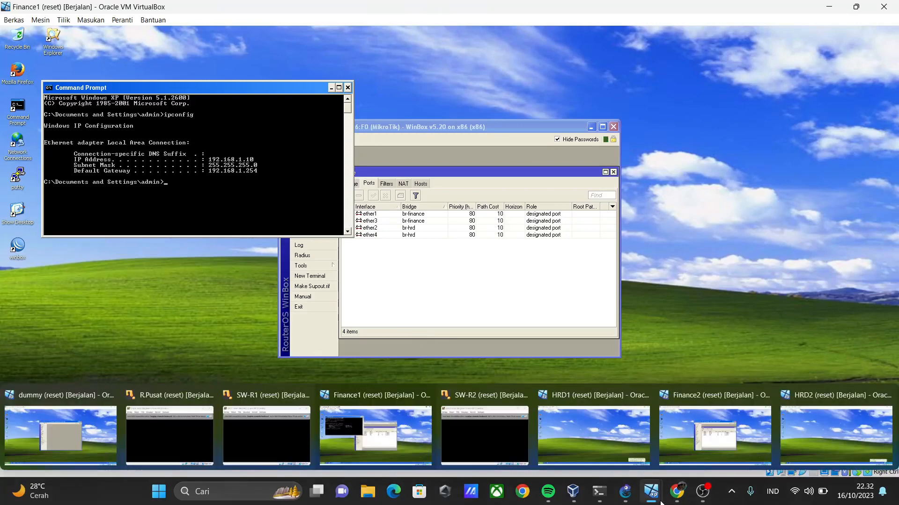
pyautogui.click(619, 442)
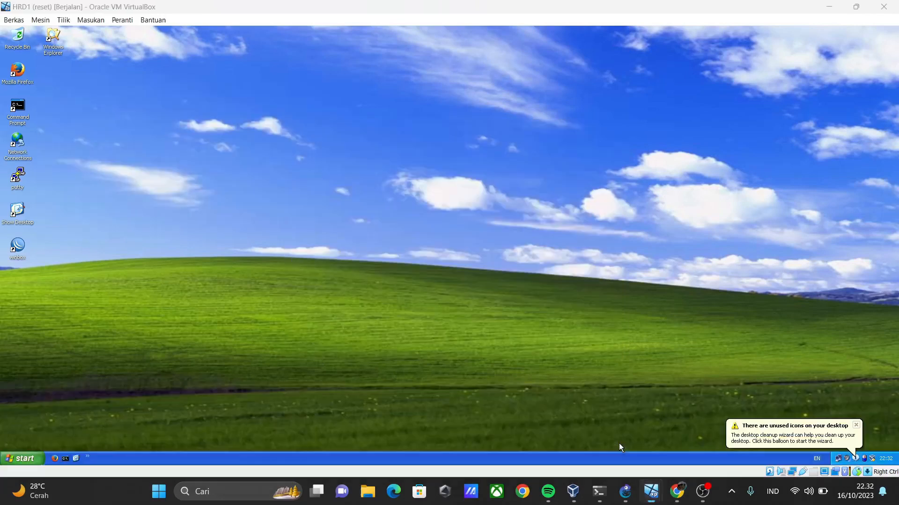
pyautogui.click(66, 459)
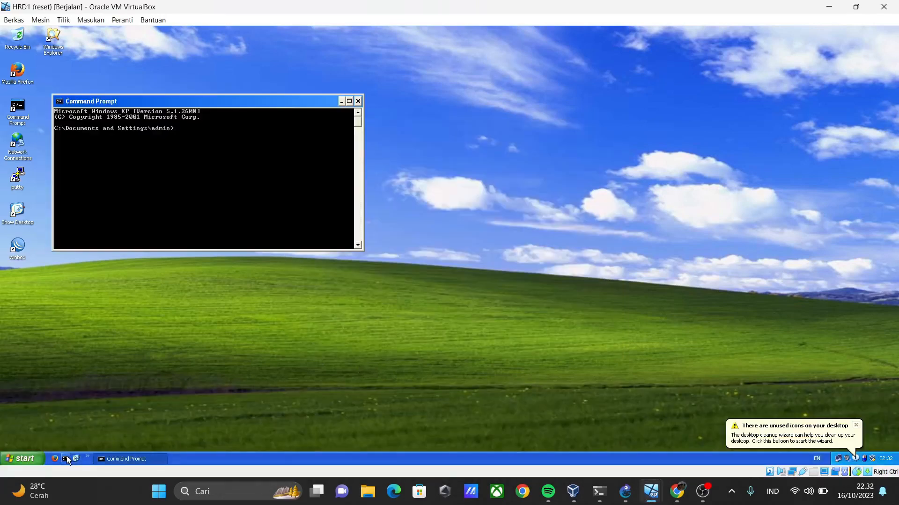
pyautogui.write('ipconfig')
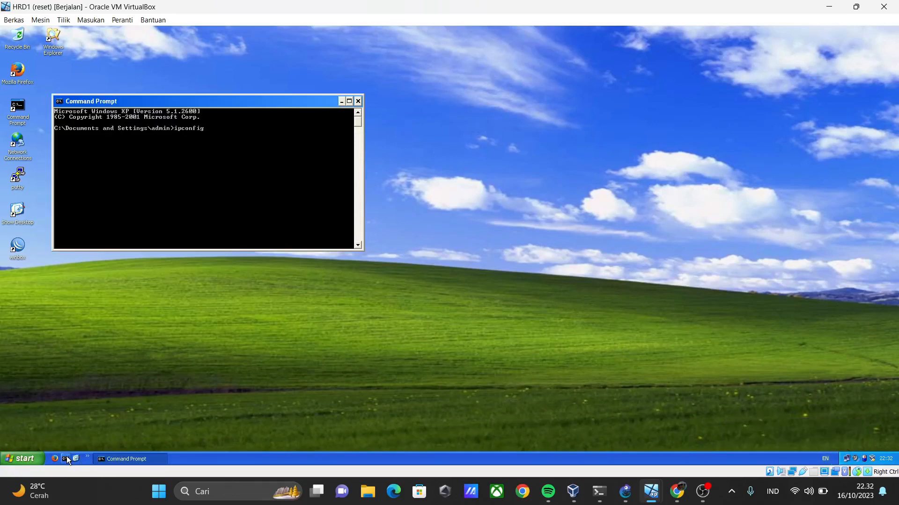
pyautogui.press('Return')
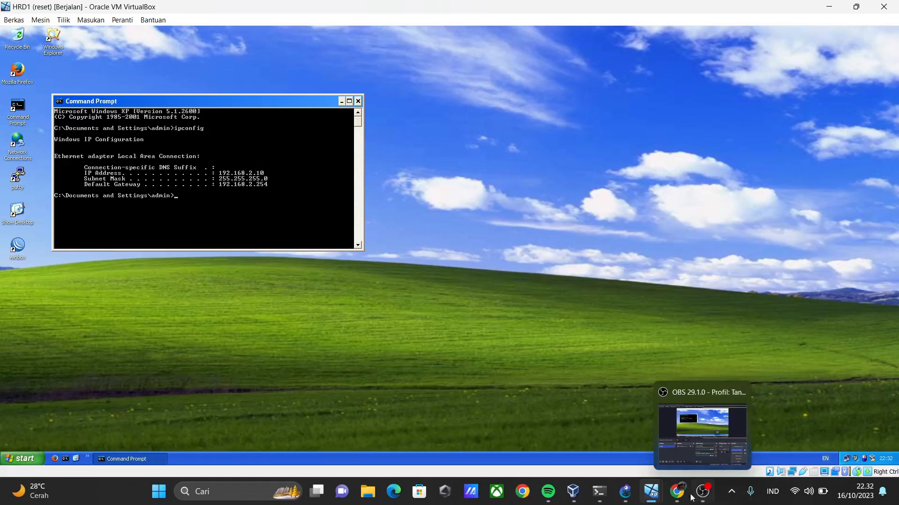
# Return to the Finance2 machine and run ipconfig in a Command Prompt to check its IP configuration.
pyautogui.moveTo(659, 493)
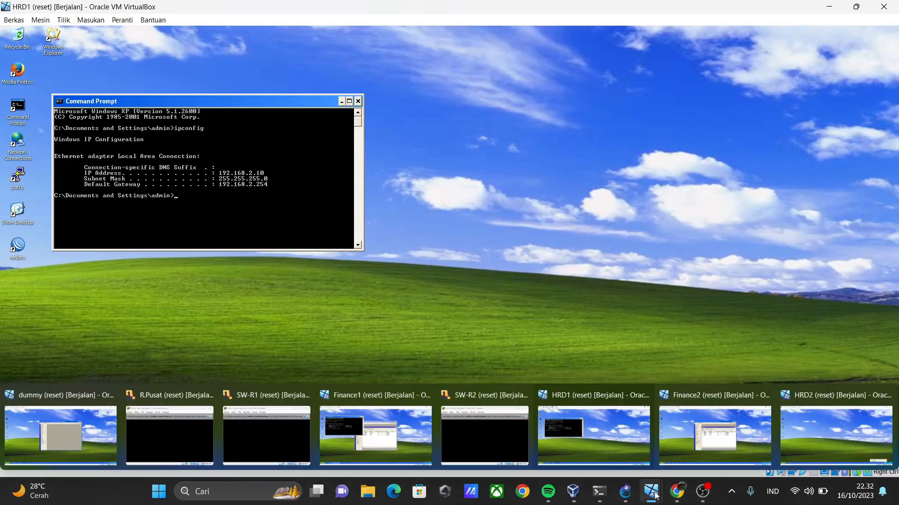
pyautogui.moveTo(704, 450)
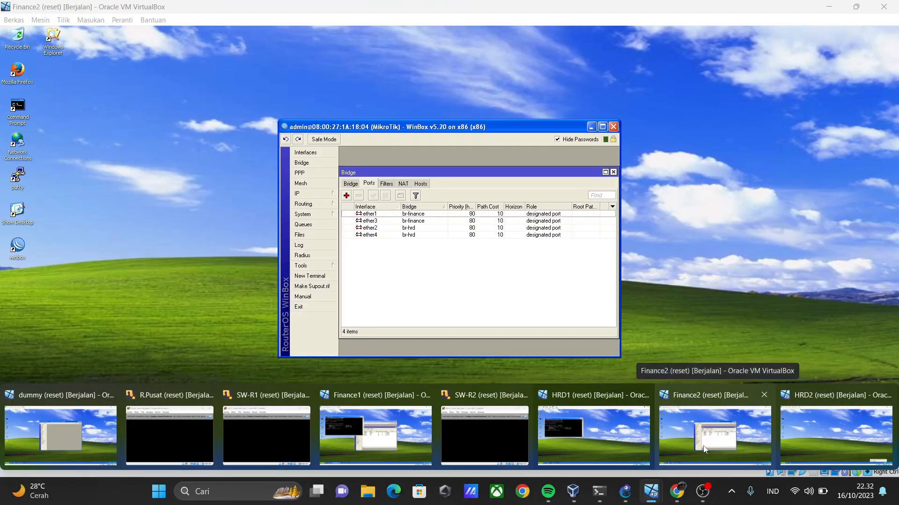
pyautogui.click(748, 442)
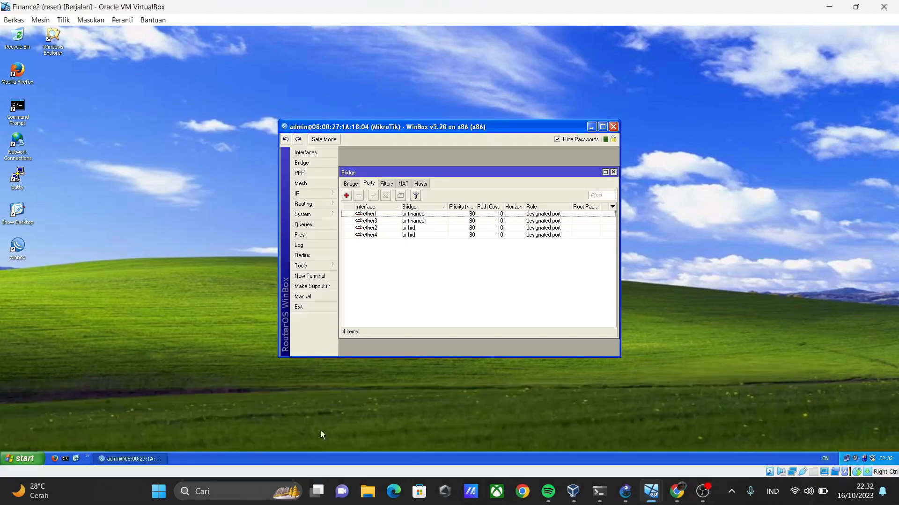
pyautogui.click(66, 459)
pyautogui.write('ipconfig')
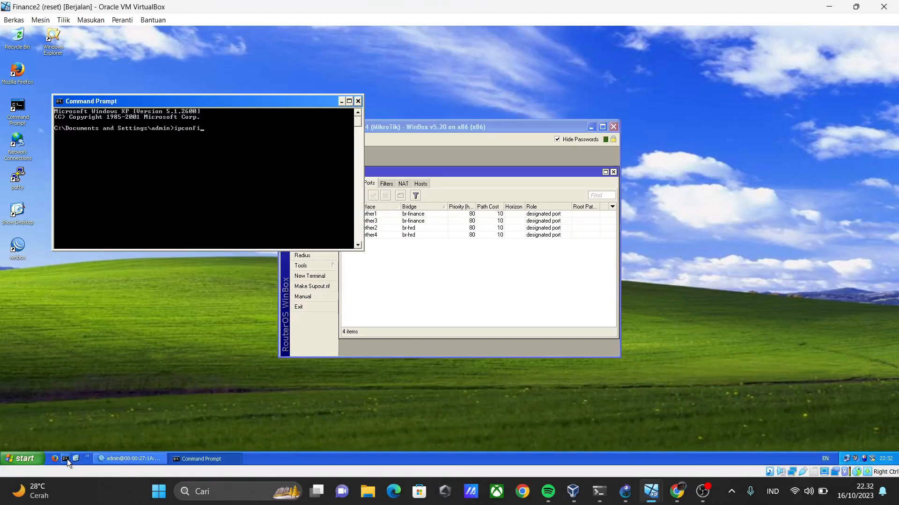
pyautogui.press('Return')
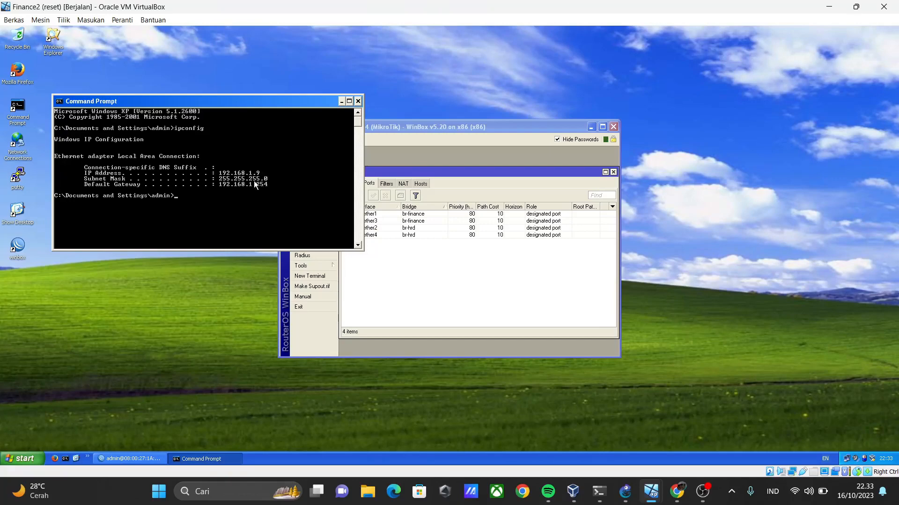
# Switch to the HRD2 machine and run ipconfig in a Command Prompt to check its IP configuration.
pyautogui.moveTo(701, 500)
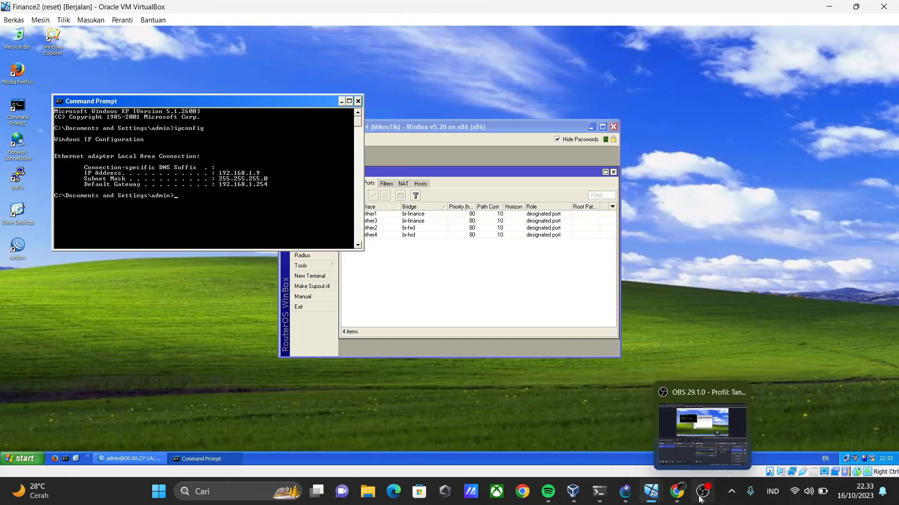
pyautogui.moveTo(650, 492)
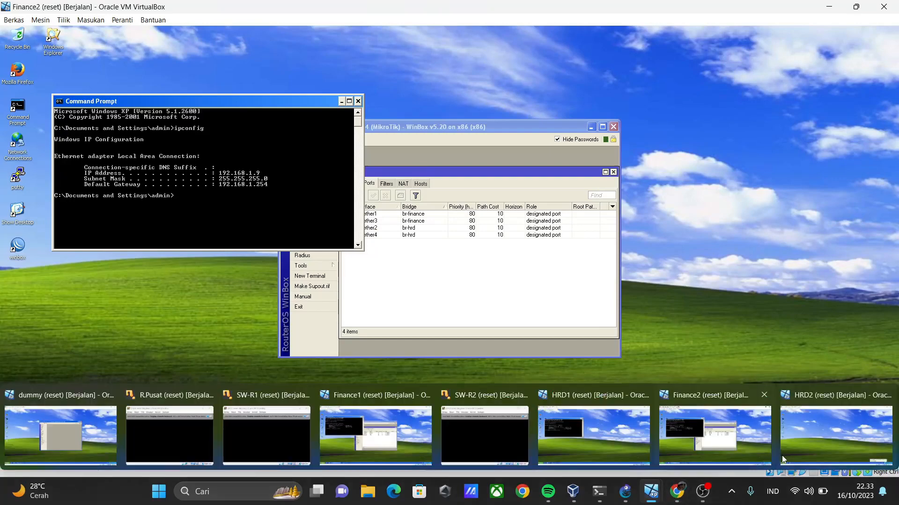
pyautogui.click(800, 446)
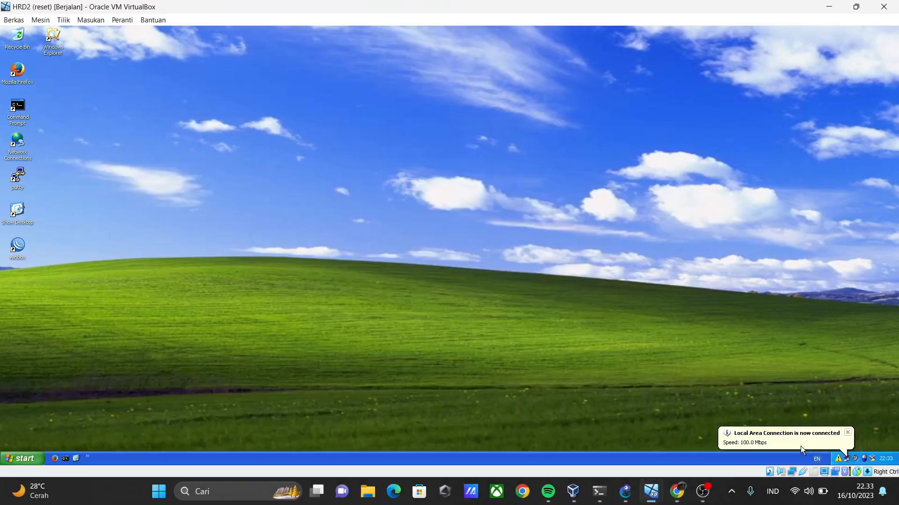
pyautogui.click(65, 459)
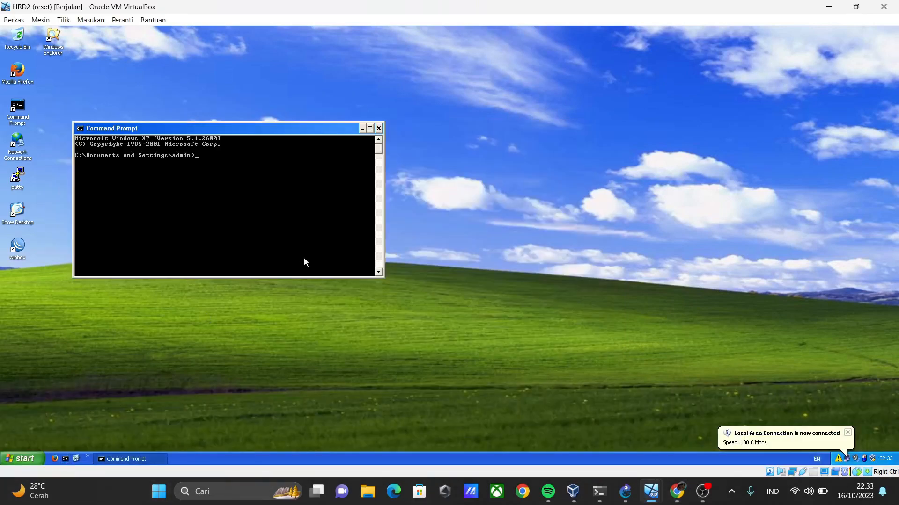
pyautogui.write('ipconfig')
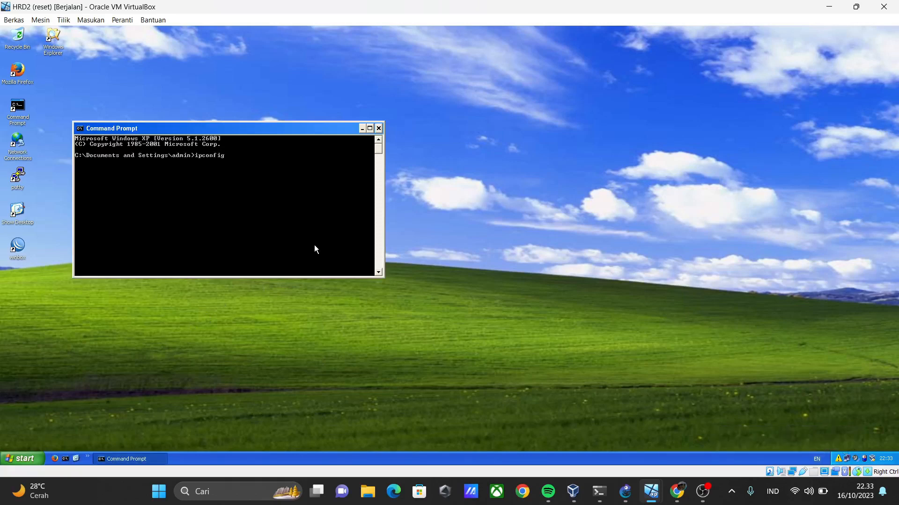
pyautogui.press('Return')
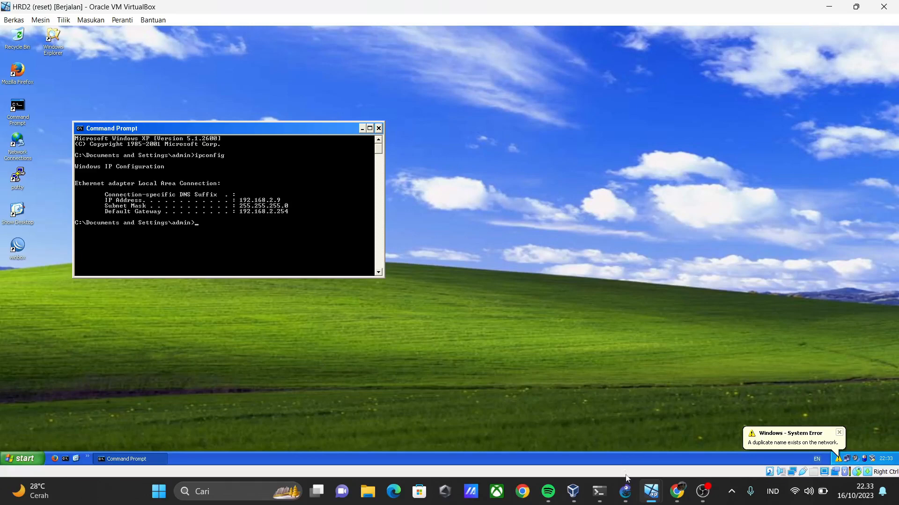
pyautogui.moveTo(645, 495)
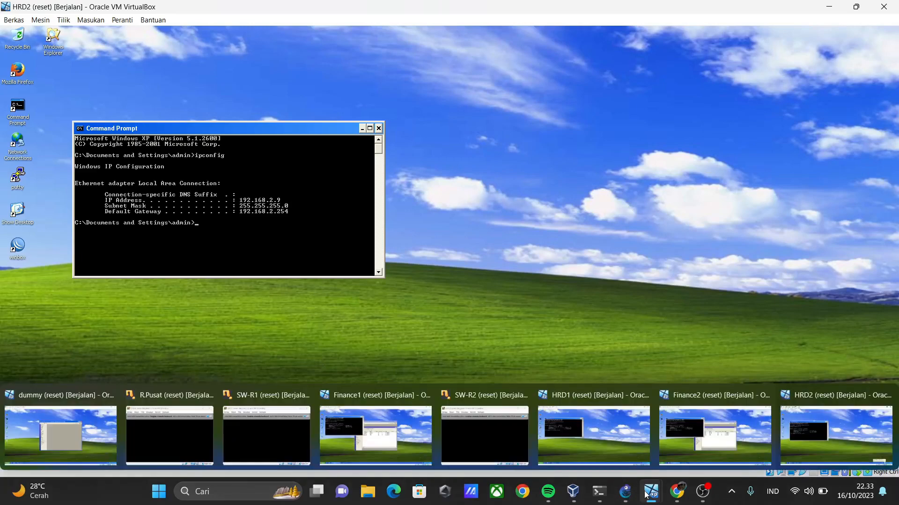
pyautogui.click(626, 429)
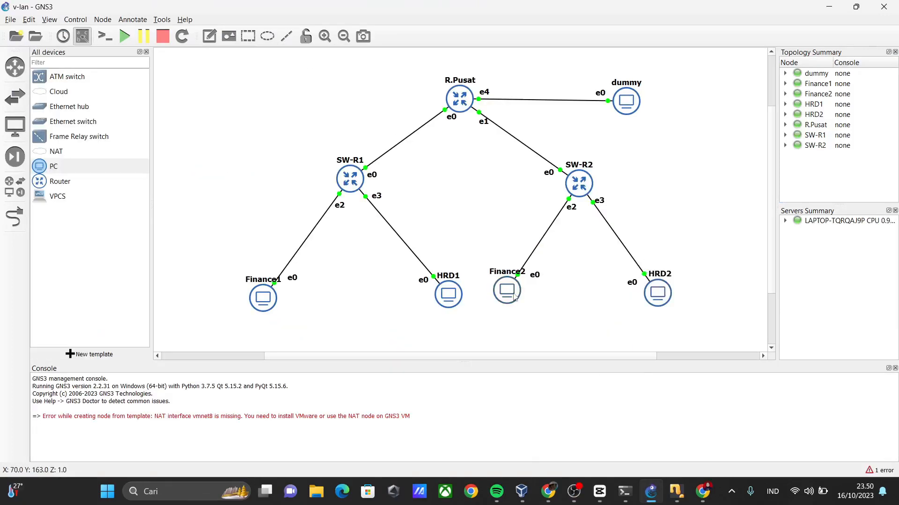
pyautogui.moveTo(514, 296); pyautogui.dragTo(510, 299)
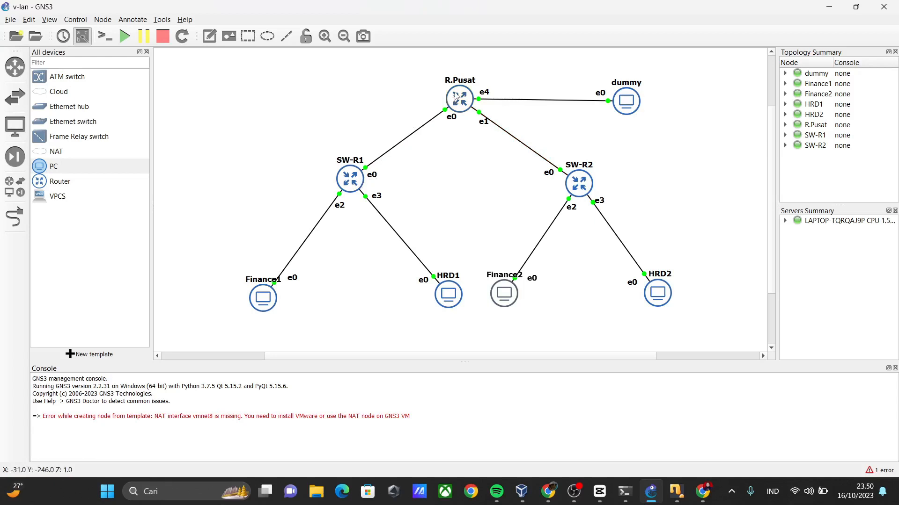
# Switch to the dummy machine and open the router's interface list to review the bridges and VLANs.
pyautogui.click(471, 174)
pyautogui.moveTo(673, 496)
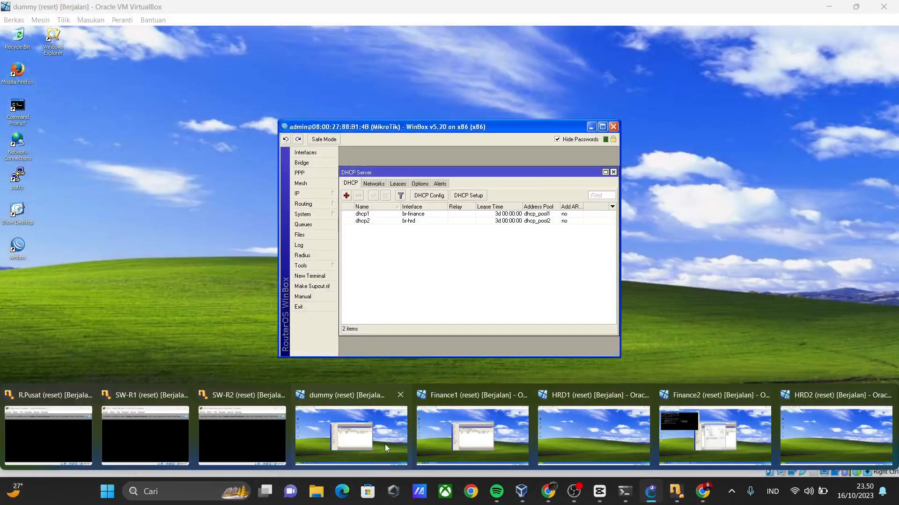
pyautogui.click(384, 445)
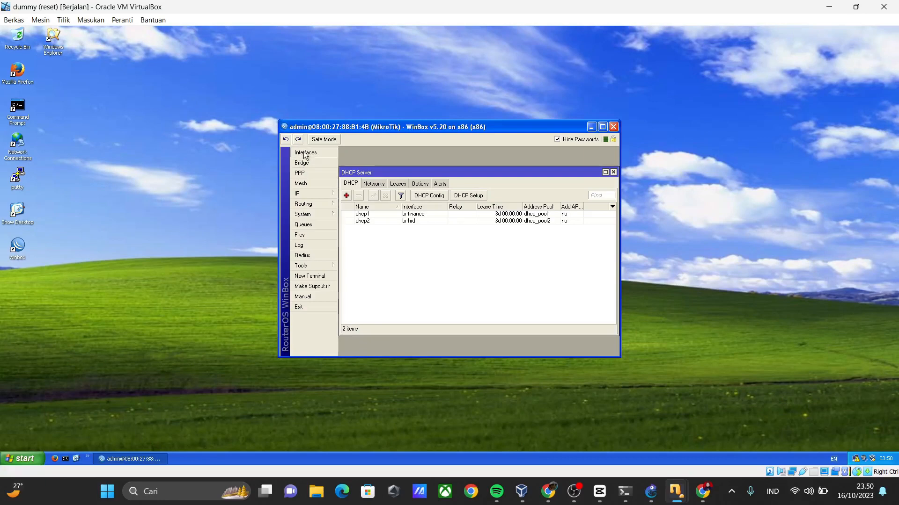
pyautogui.click(305, 153)
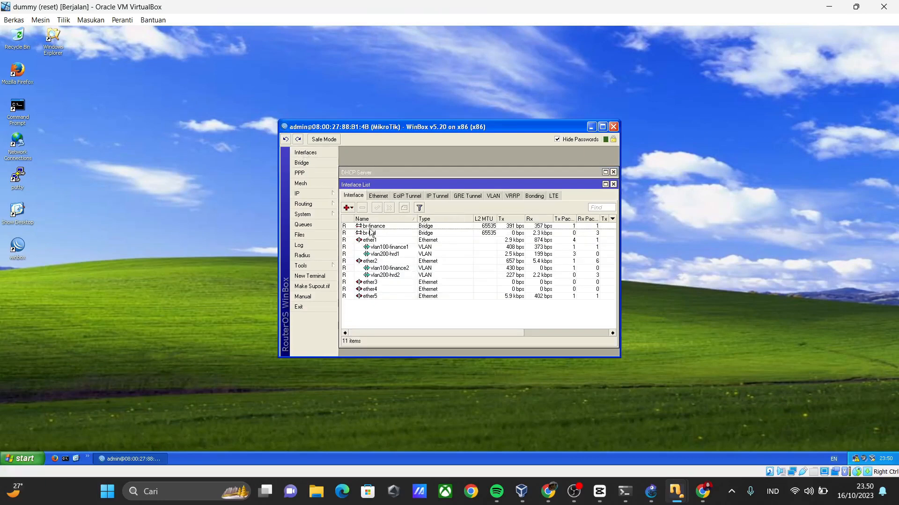
# Open a new VLAN interface form to examine its name, VLAN ID and parent interface fields, and close it without saving.
pyautogui.click(348, 210)
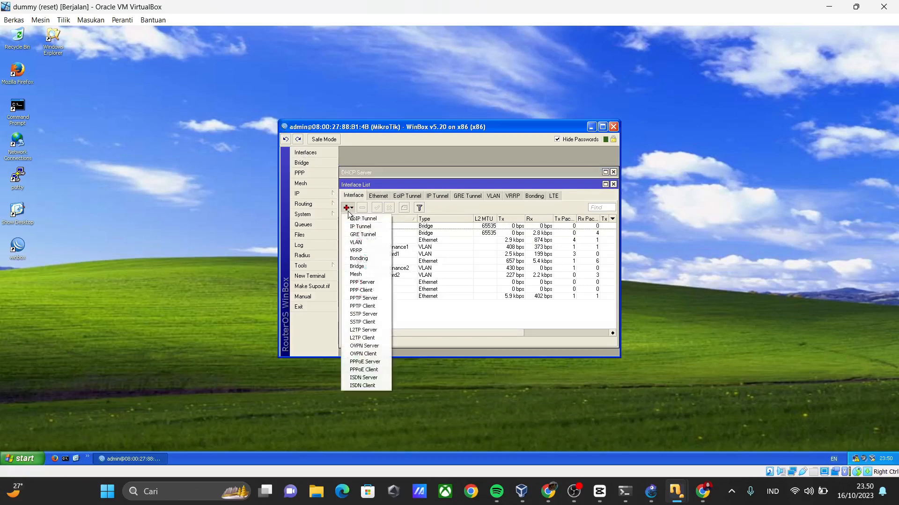
pyautogui.click(358, 244)
pyautogui.click(445, 186)
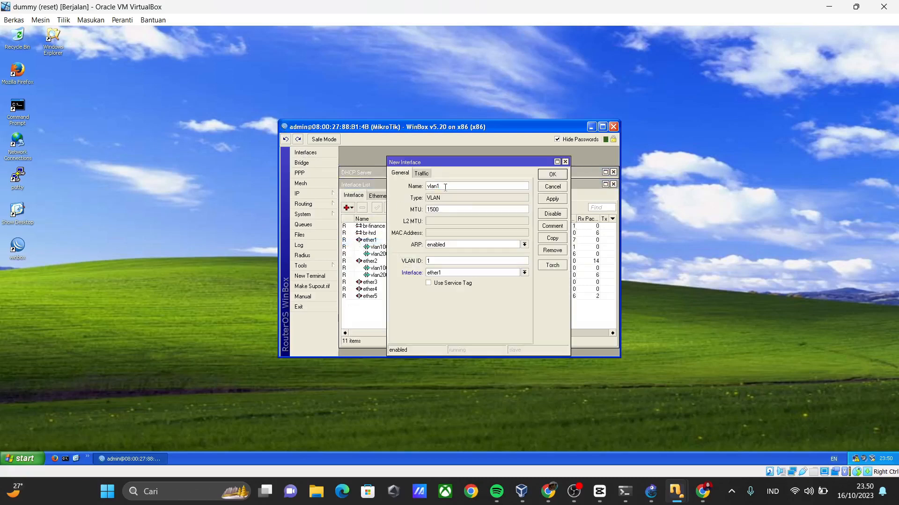
pyautogui.moveTo(518, 162); pyautogui.dragTo(606, 164)
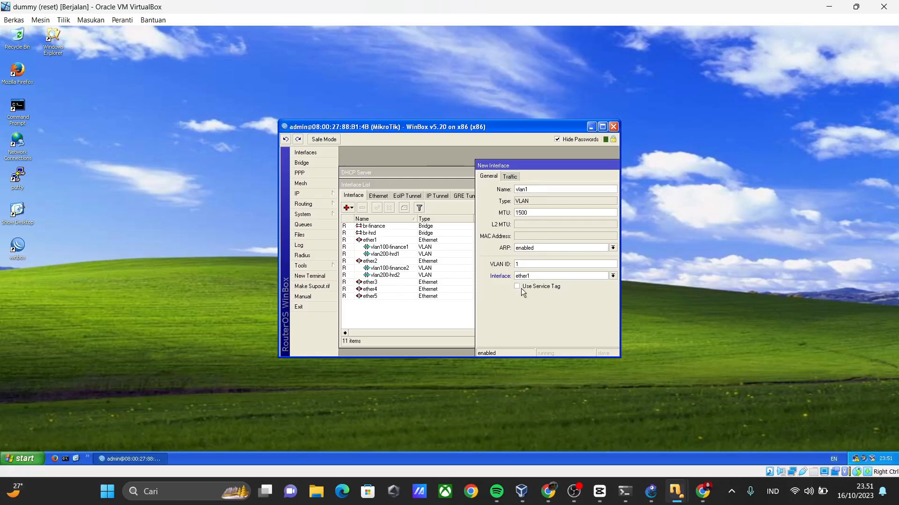
pyautogui.moveTo(540, 164); pyautogui.dragTo(454, 153)
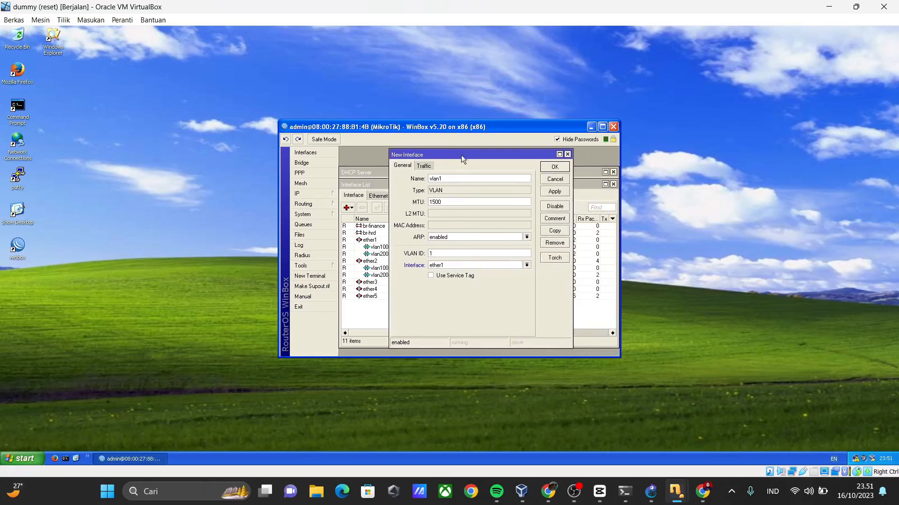
pyautogui.click(567, 155)
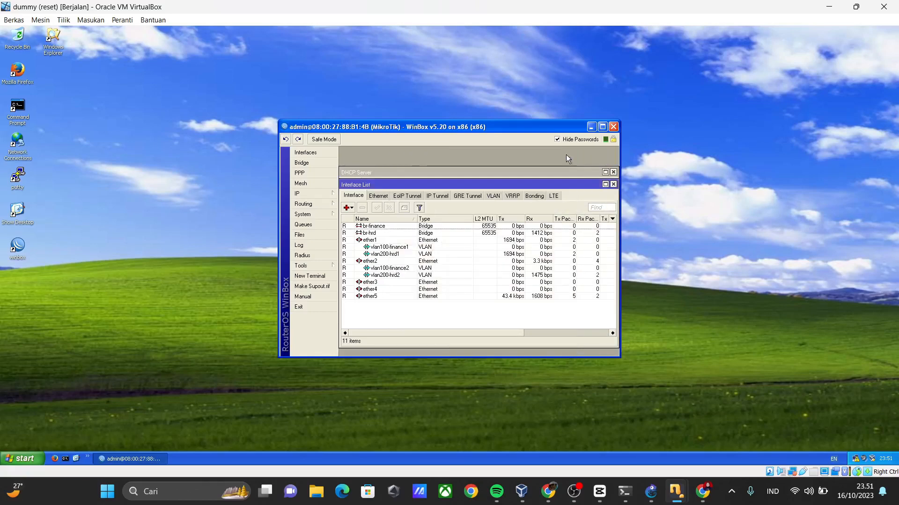
# Close the DHCP server and interface lists, and view the router's bridges and their assigned ports.
pyautogui.click(613, 172)
pyautogui.click(613, 184)
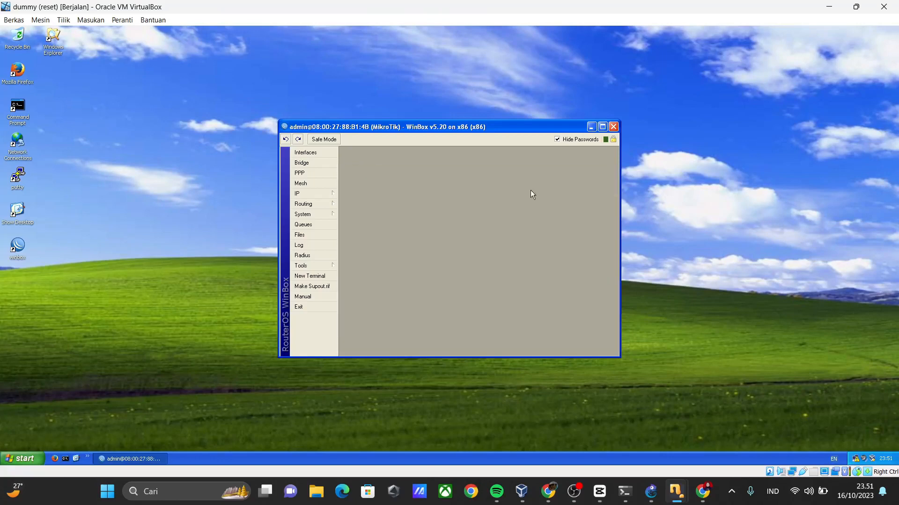
pyautogui.click(318, 163)
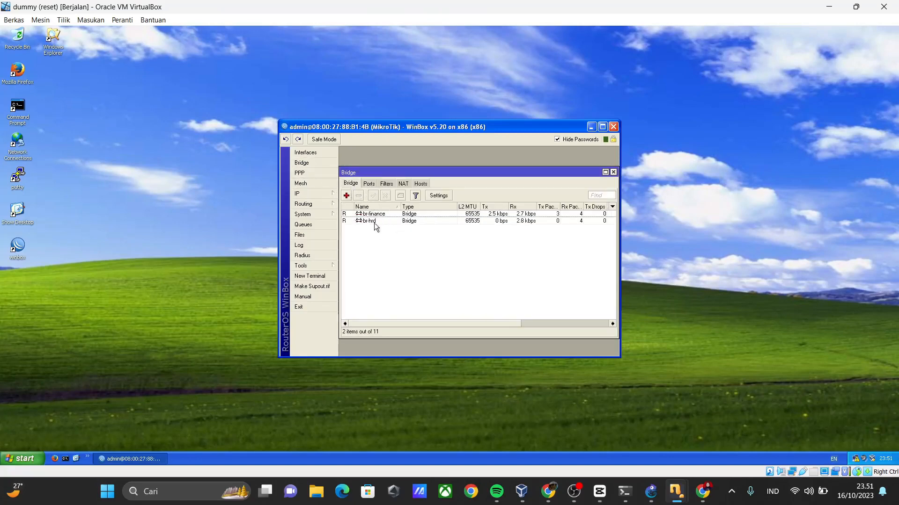
pyautogui.click(369, 184)
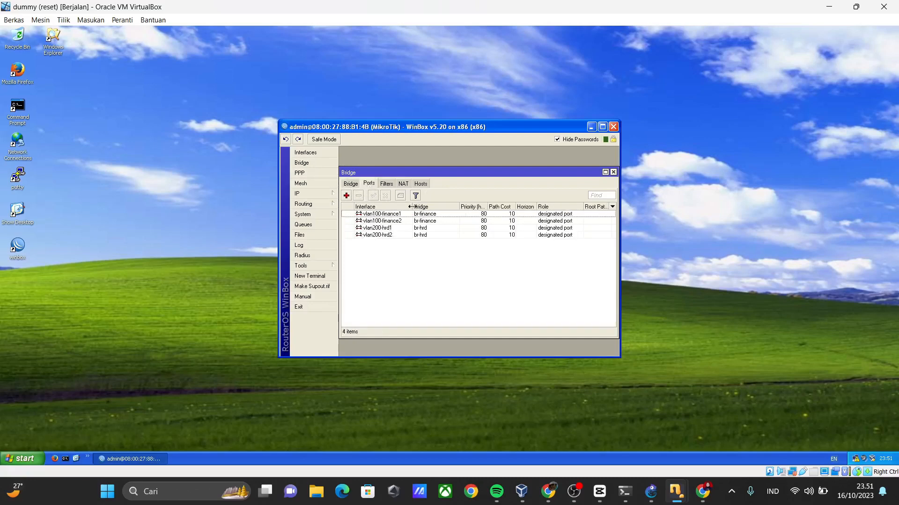
# Try vlan100-finance1, vlan100-finance2, vlan200-hrd1 and vlan200-hrd2 in turn as the interface of a new bridge port, and discard the form.
pyautogui.click(347, 196)
pyautogui.click(442, 190)
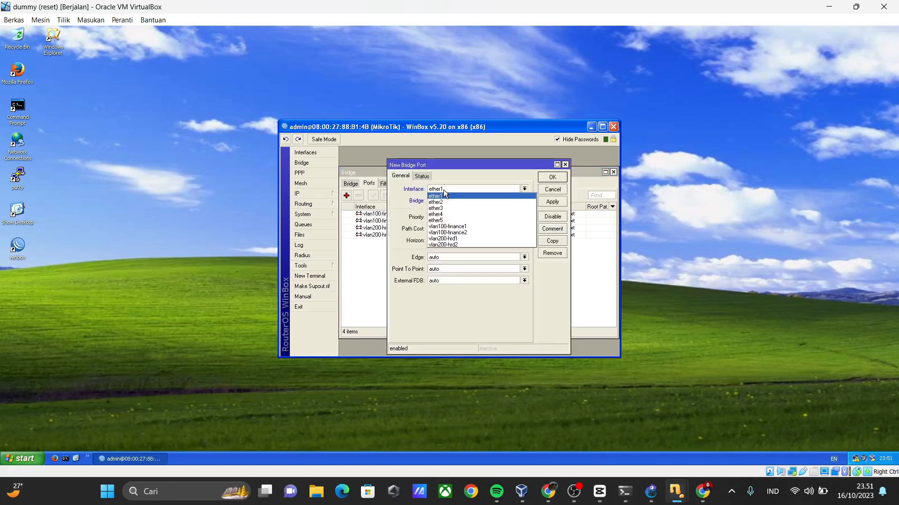
pyautogui.click(459, 227)
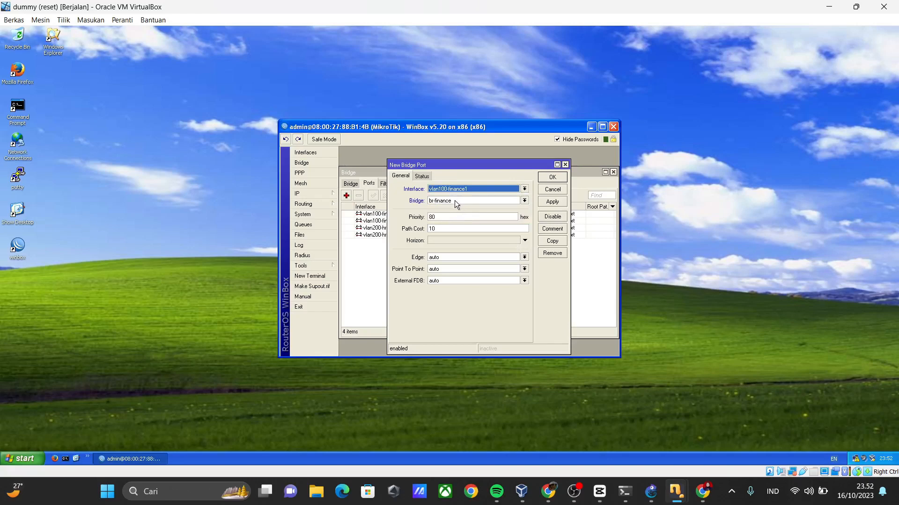
pyautogui.click(458, 188)
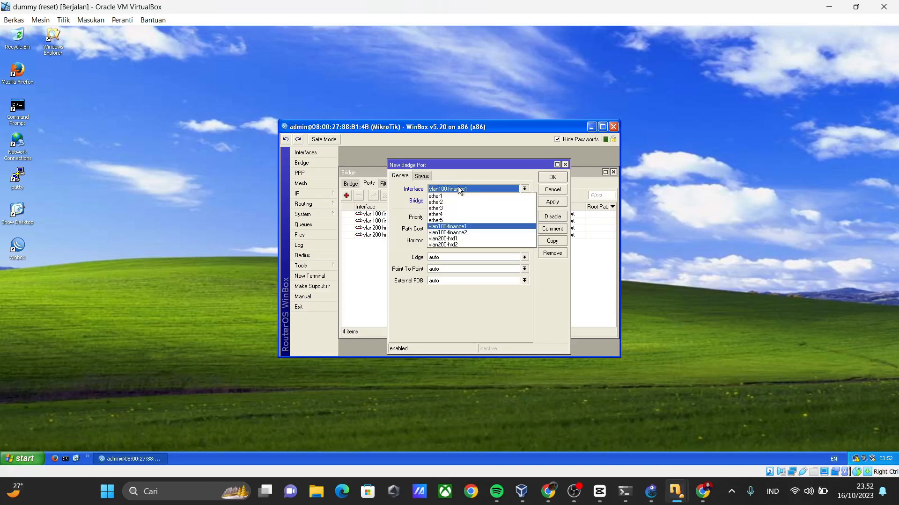
pyautogui.click(463, 232)
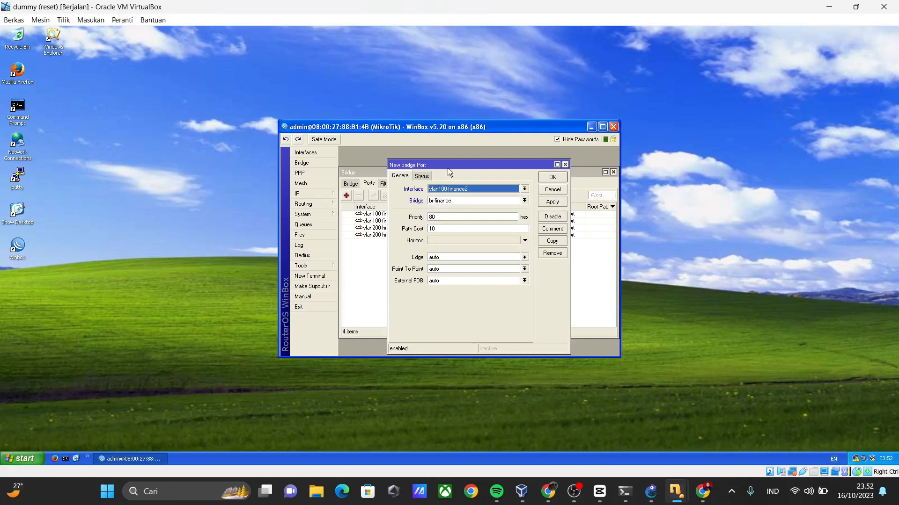
pyautogui.moveTo(449, 166); pyautogui.dragTo(527, 171)
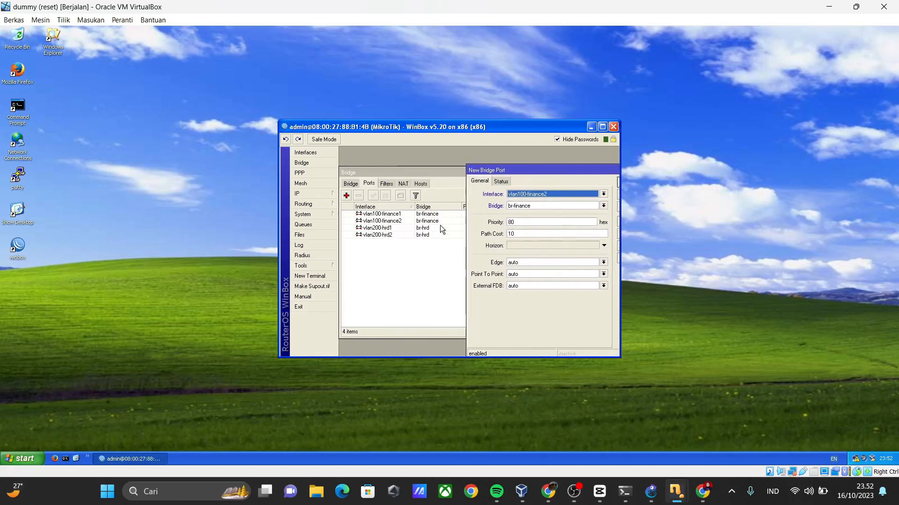
pyautogui.click(528, 193)
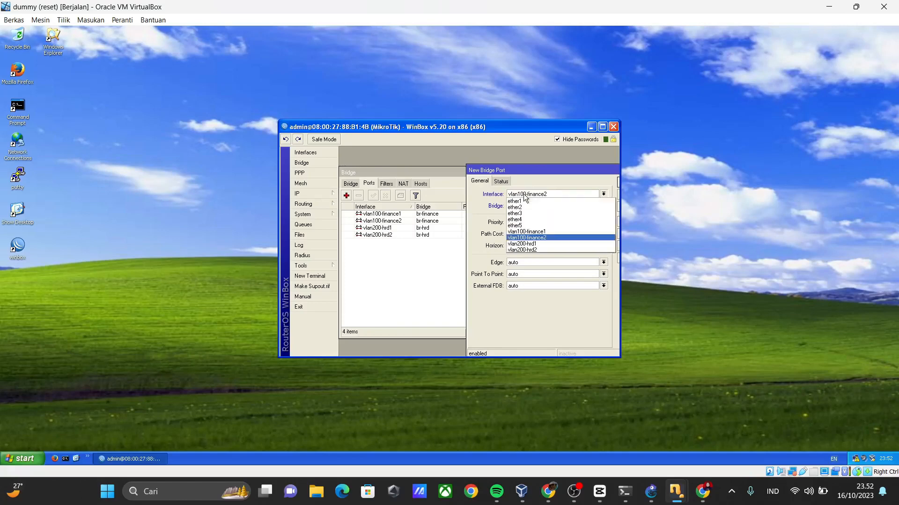
pyautogui.click(531, 244)
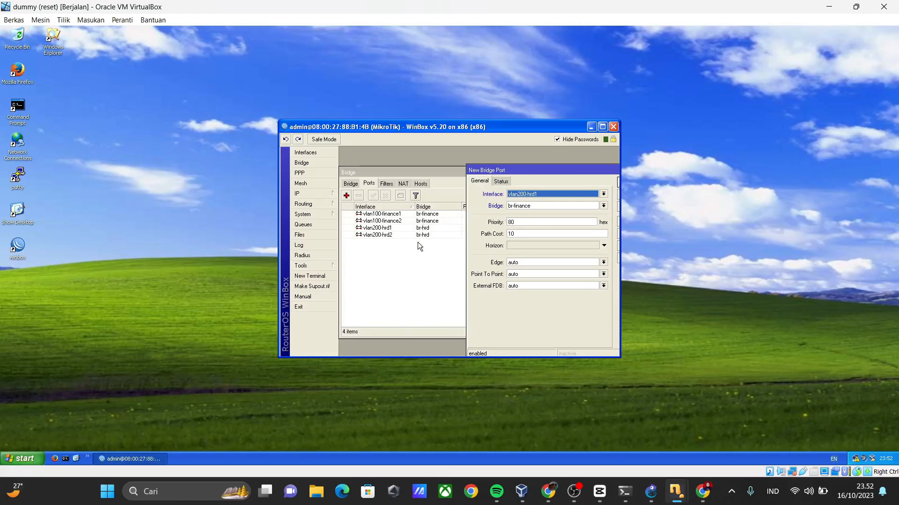
pyautogui.click(515, 196)
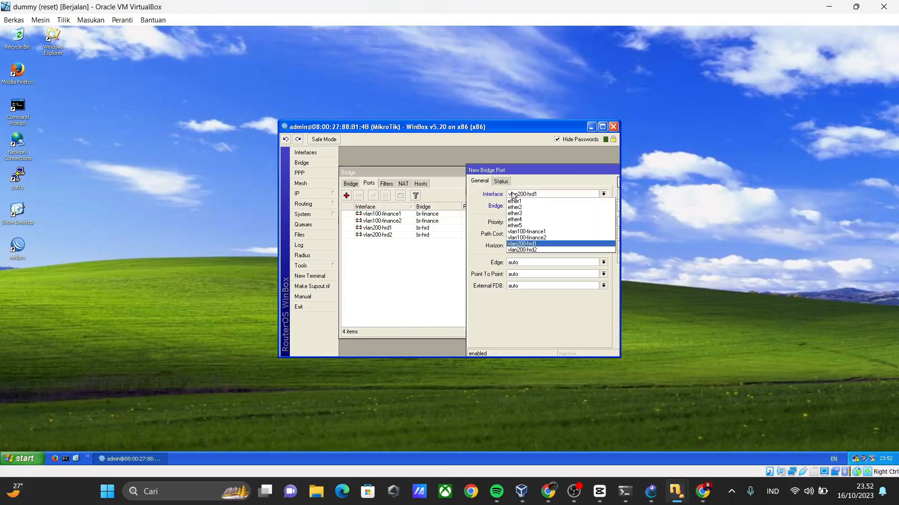
pyautogui.click(523, 251)
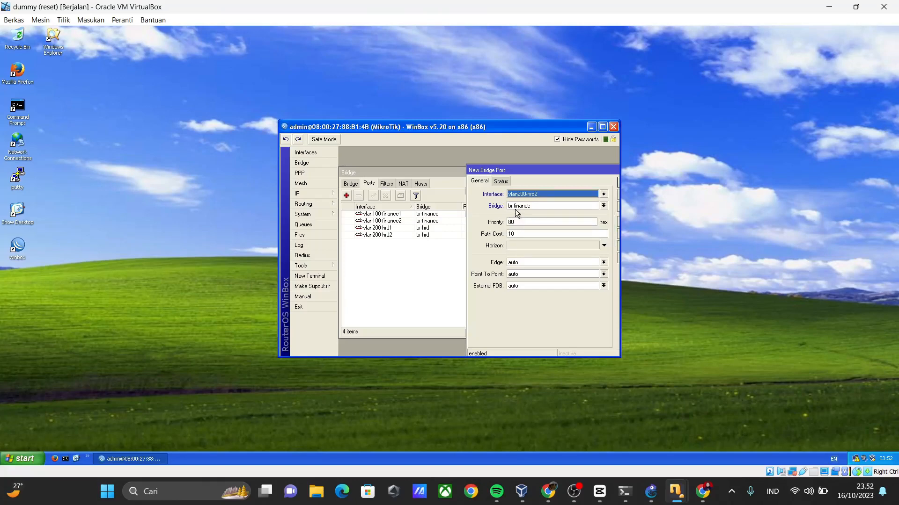
pyautogui.moveTo(559, 171); pyautogui.dragTo(479, 157)
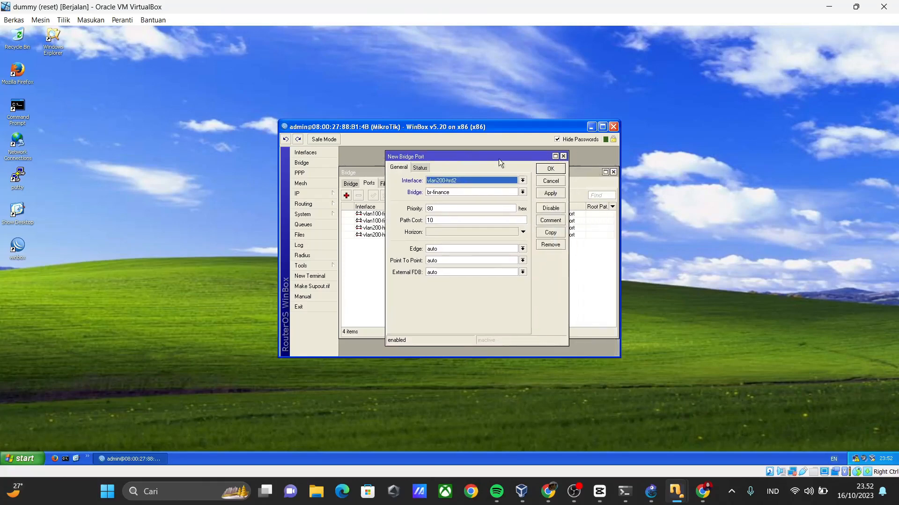
pyautogui.click(563, 156)
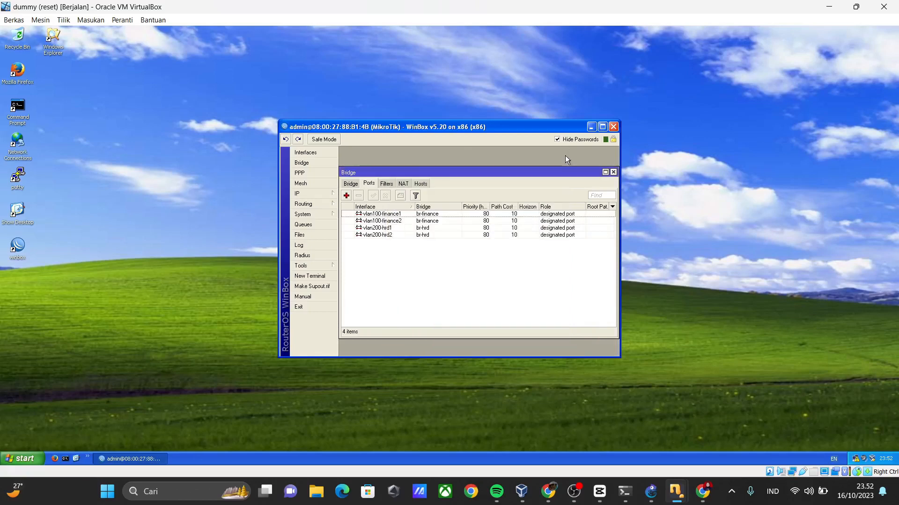
# View the IP addresses assigned to br-finance and br-hrd, and close the address and bridge lists.
pyautogui.click(335, 198)
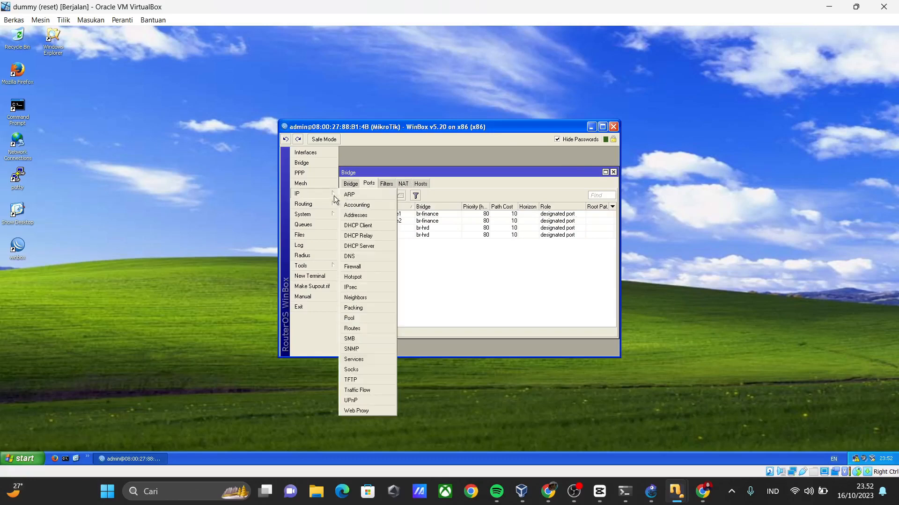
pyautogui.click(359, 215)
pyautogui.moveTo(461, 201); pyautogui.dragTo(483, 201)
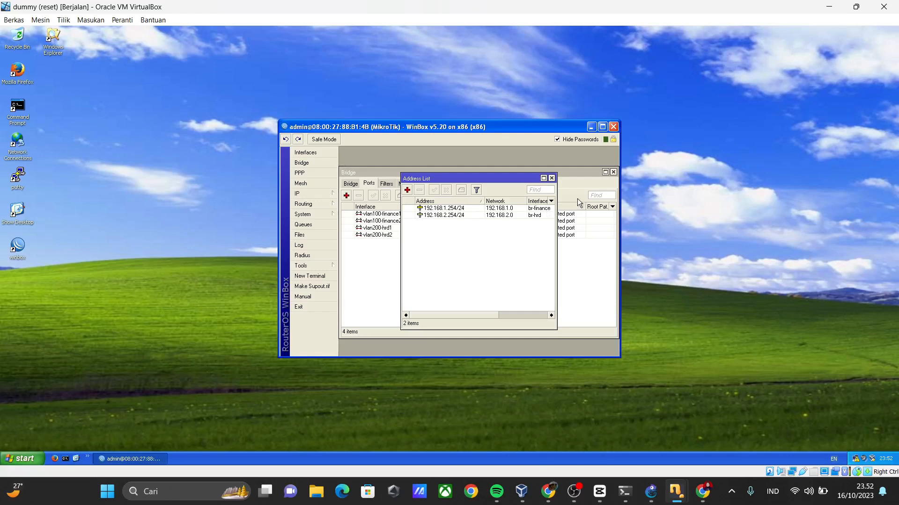
pyautogui.click(552, 179)
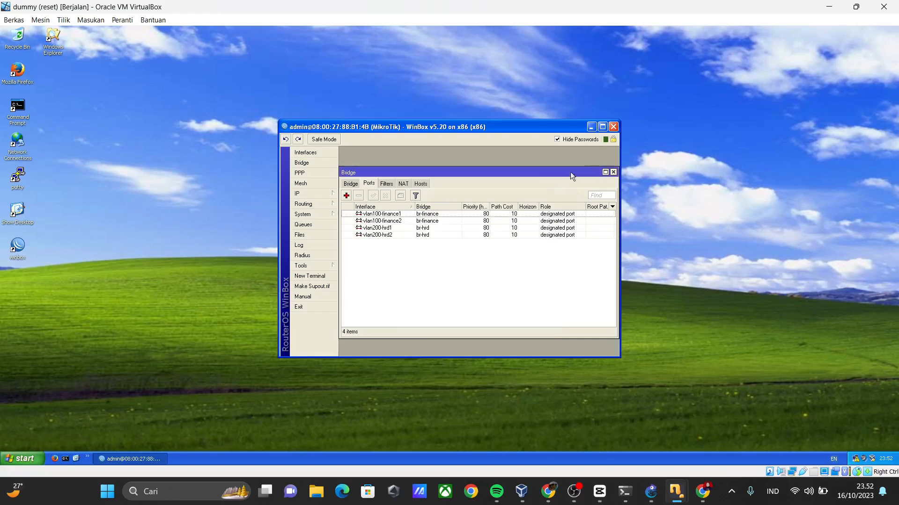
pyautogui.click(613, 172)
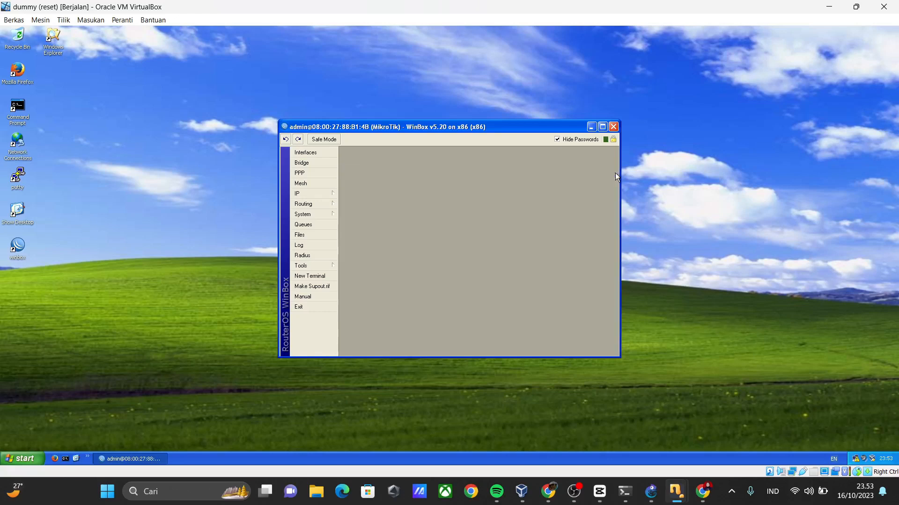
# Step through DHCP Setup for br-finance from the DHCP server list as far as the DHCP relay page, and close it without finishing.
pyautogui.click(324, 195)
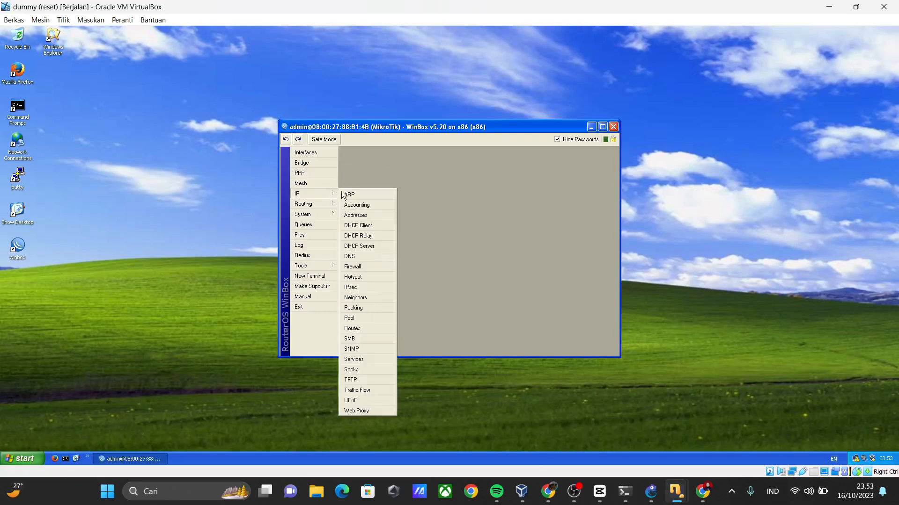
pyautogui.click(363, 244)
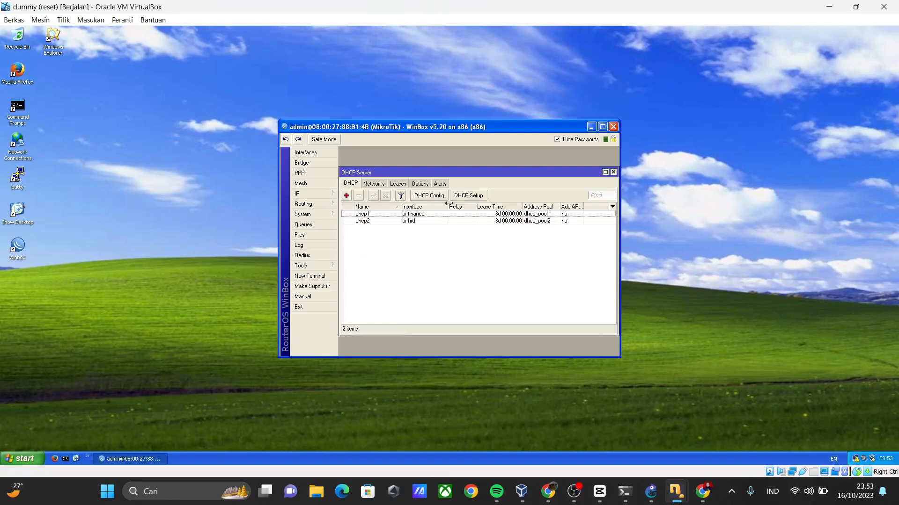
pyautogui.click(469, 195)
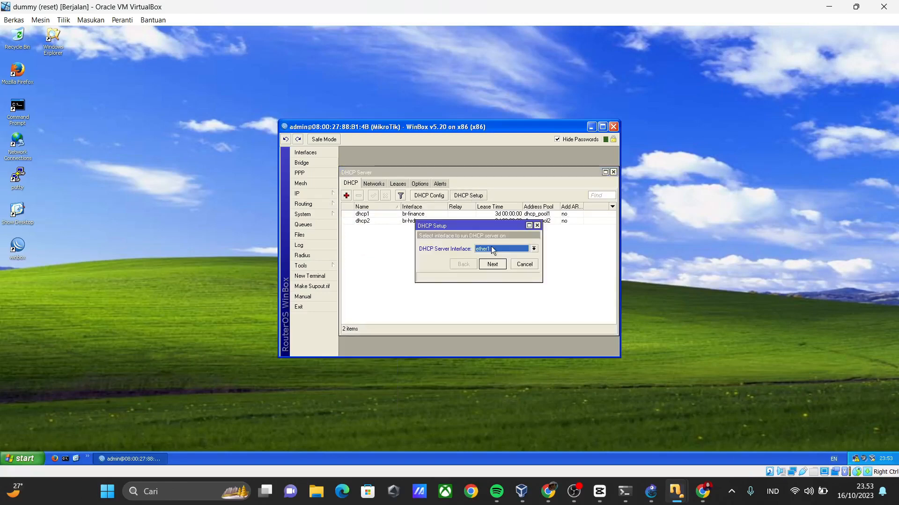
pyautogui.click(491, 248)
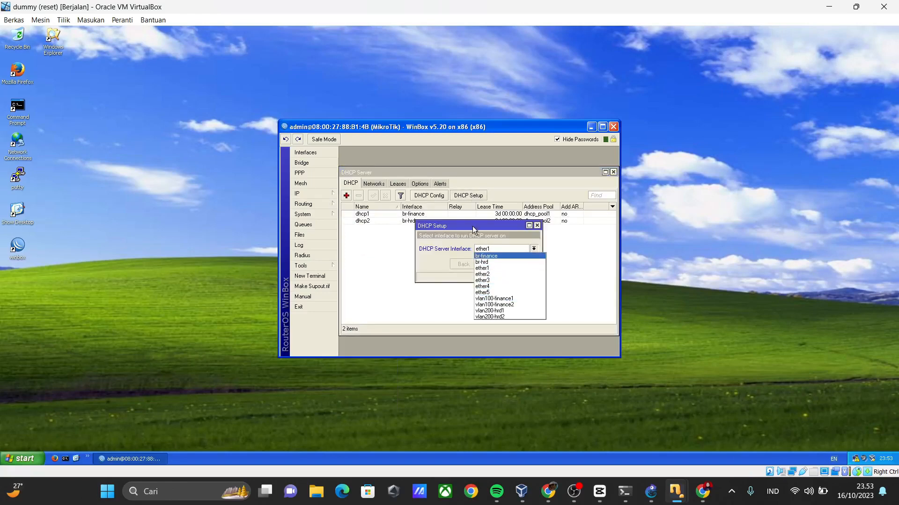
pyautogui.click(466, 252)
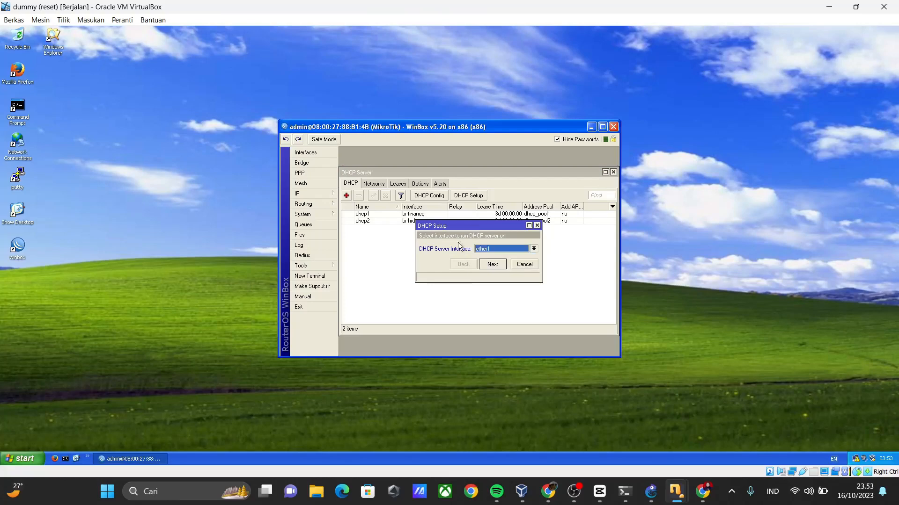
pyautogui.click(481, 253)
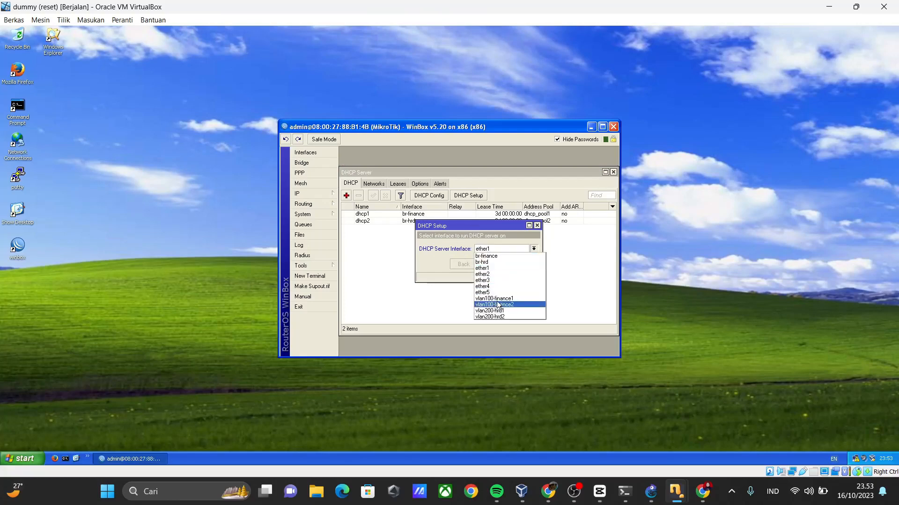
pyautogui.click(498, 257)
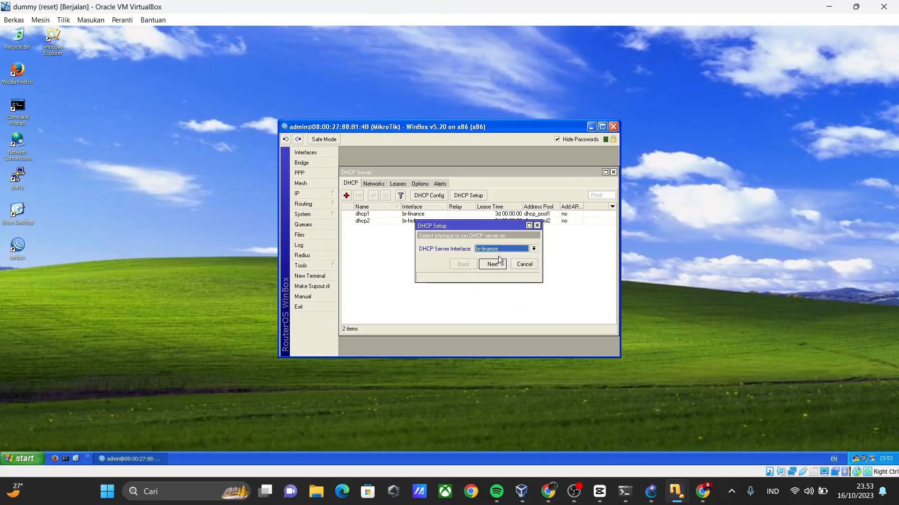
pyautogui.click(492, 264)
pyautogui.click(499, 264)
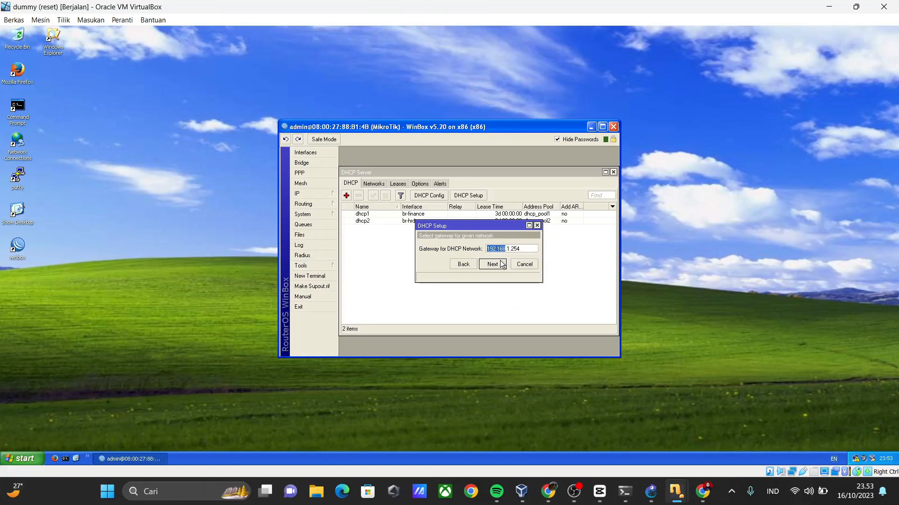
pyautogui.click(501, 265)
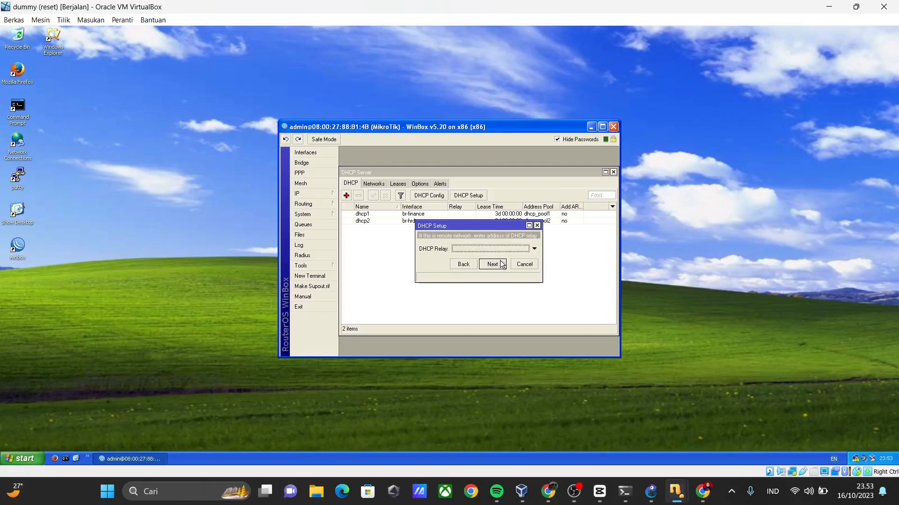
pyautogui.click(537, 226)
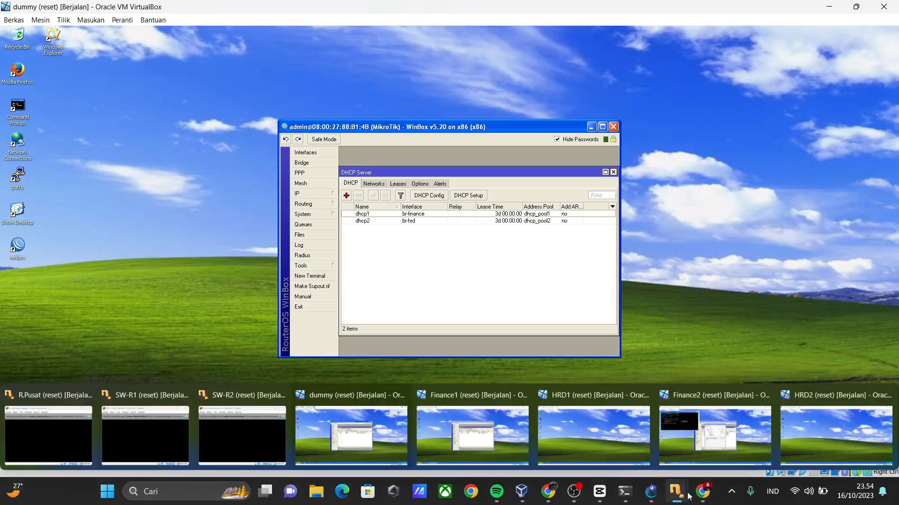
# Switch to the Finance1 virtual machine and connect WinBox to the MikroTik with MAC address 08:00:27:2B:63:3D as admin.
pyautogui.moveTo(680, 497)
pyautogui.click(472, 436)
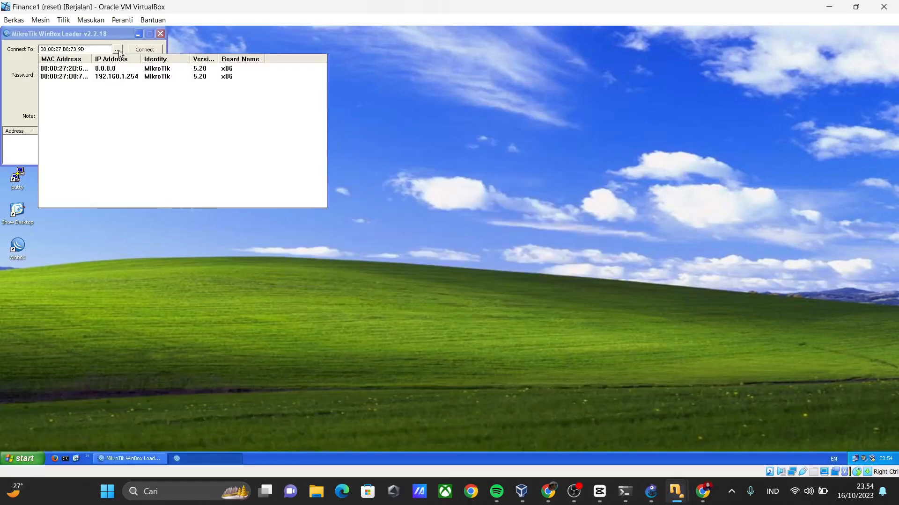
pyautogui.click(85, 68)
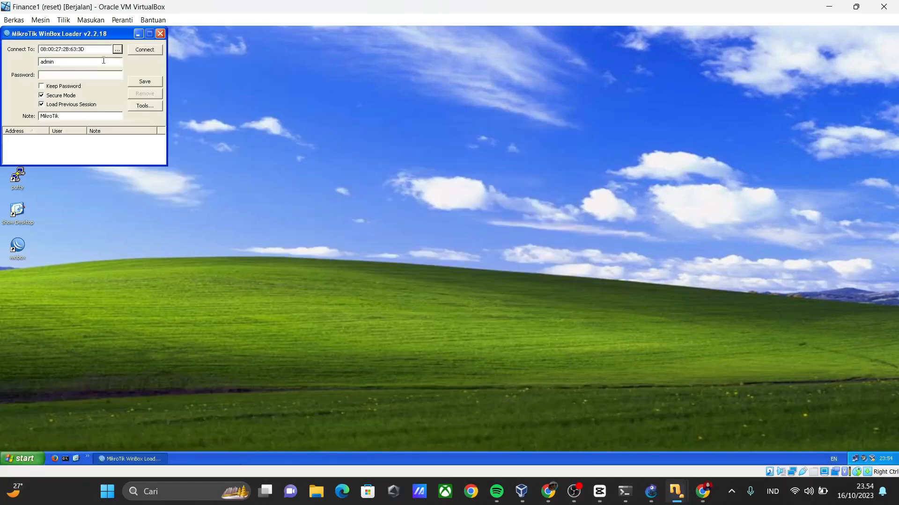
pyautogui.click(139, 50)
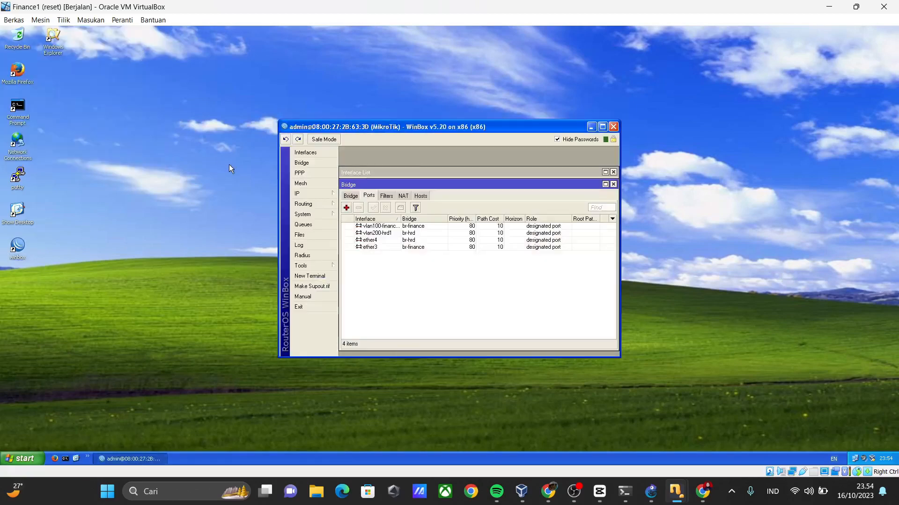
# Examine the name, VLAN ID and parent interface of vlan100-finance1 and vlan200-hrd1, and close the interface list.
pyautogui.click(308, 154)
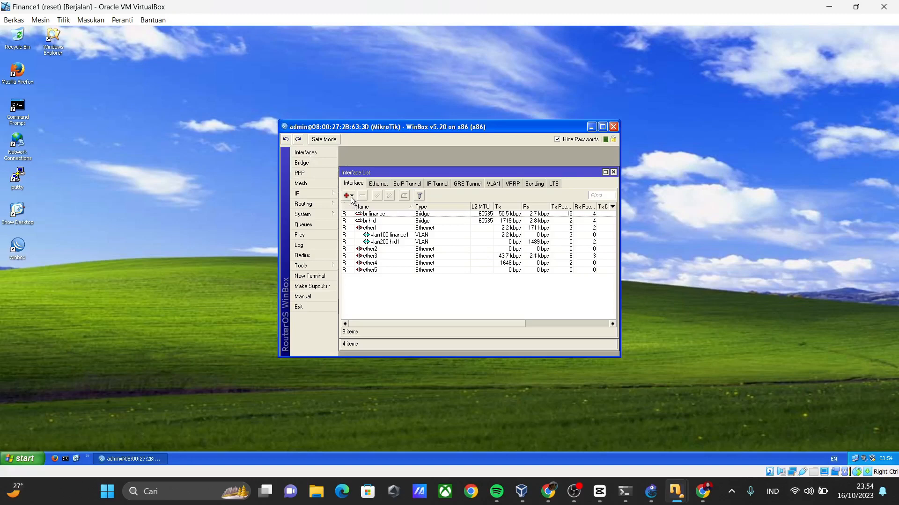
pyautogui.doubleClick(392, 236)
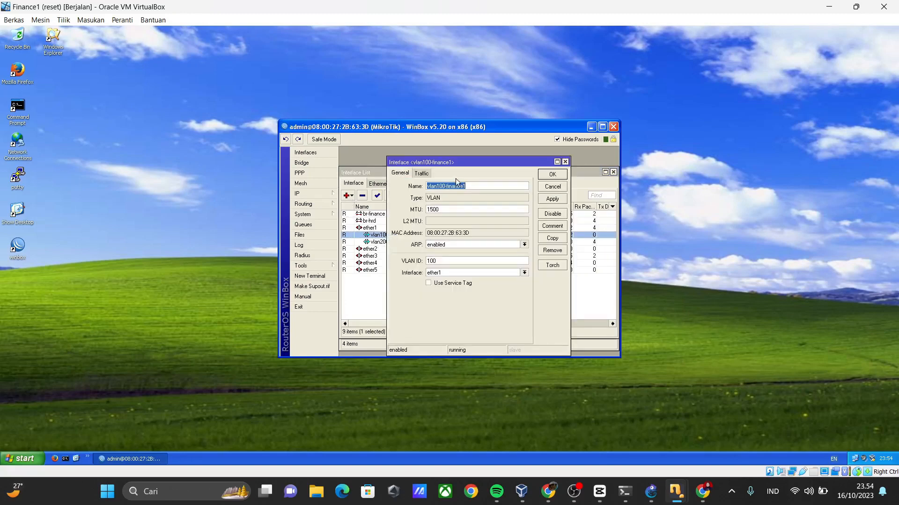
pyautogui.click(475, 185)
pyautogui.click(548, 174)
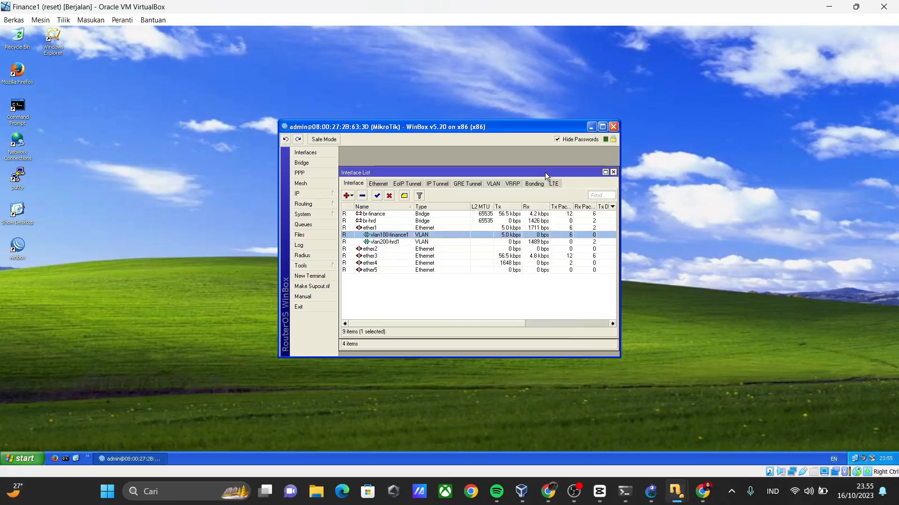
pyautogui.doubleClick(405, 242)
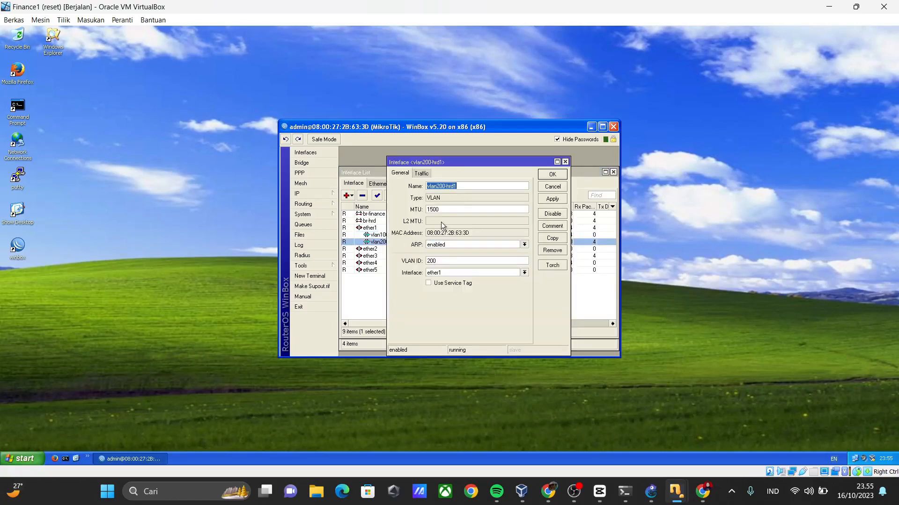
pyautogui.click(437, 262)
pyautogui.click(565, 162)
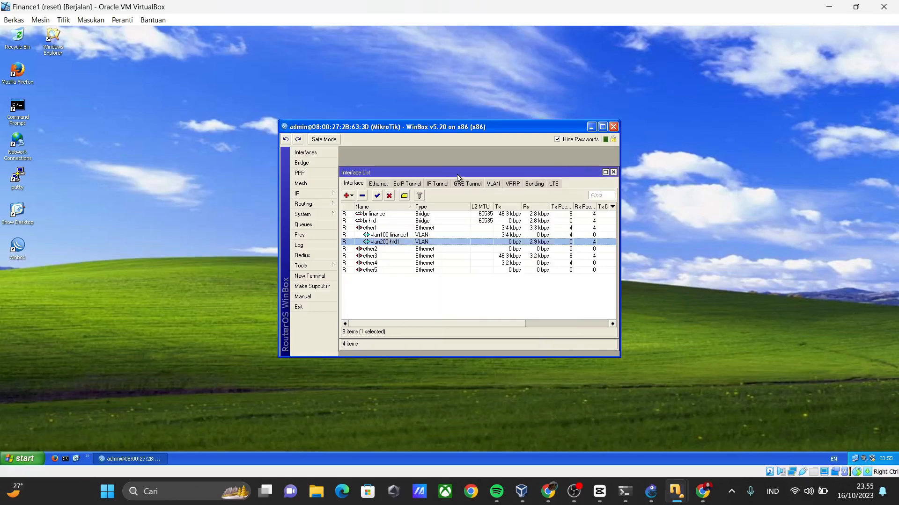
pyautogui.click(613, 172)
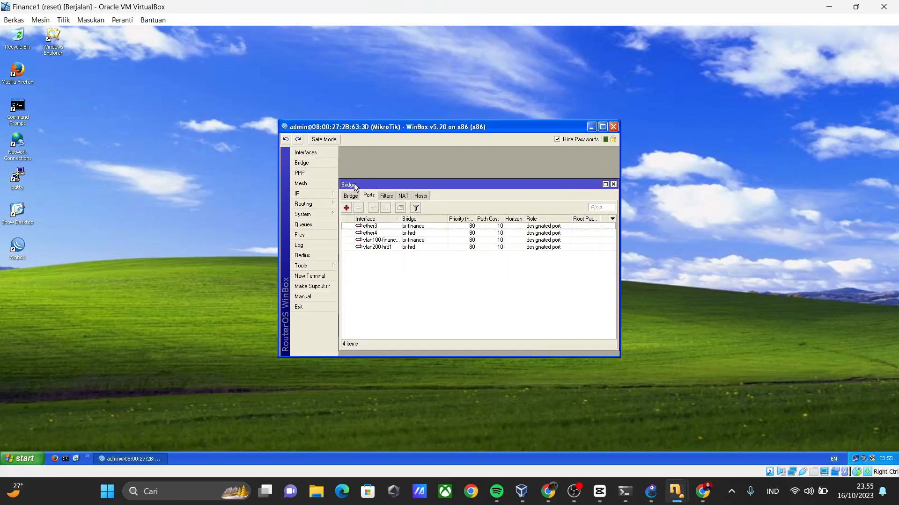
# View the bridges and bridge ports on the switch reached from Finance1, with the ports sorted by bridge.
pyautogui.click(357, 197)
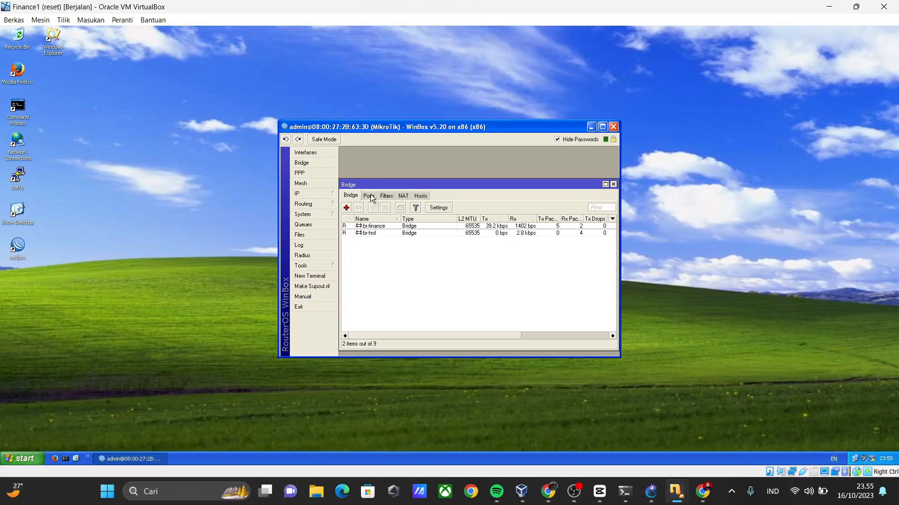
pyautogui.click(370, 196)
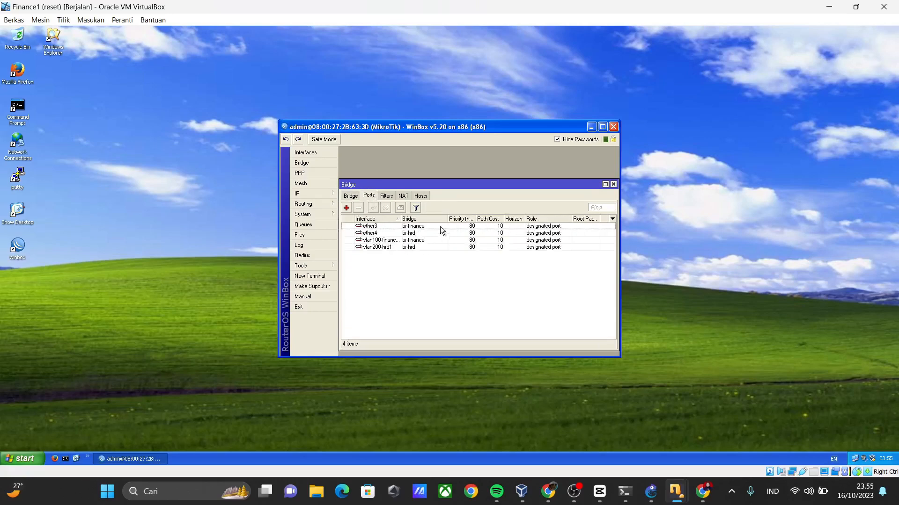
pyautogui.click(416, 220)
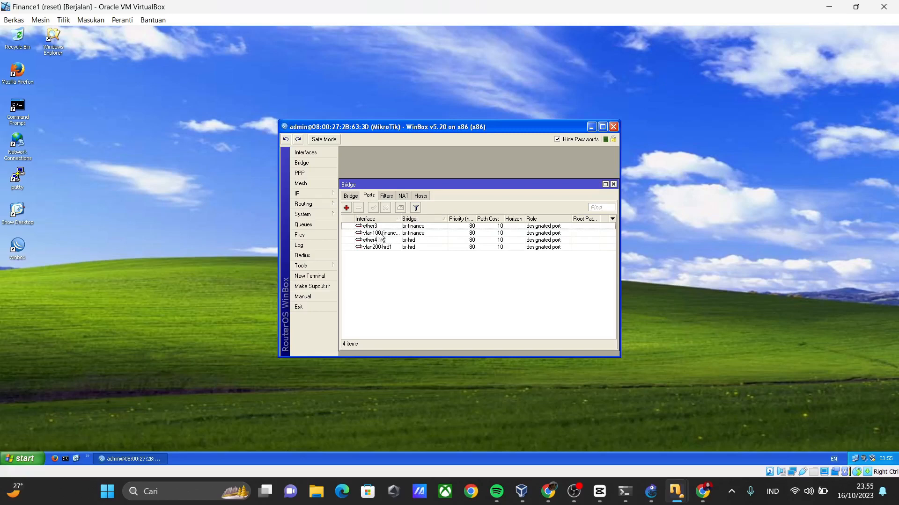
pyautogui.moveTo(401, 219); pyautogui.dragTo(406, 219)
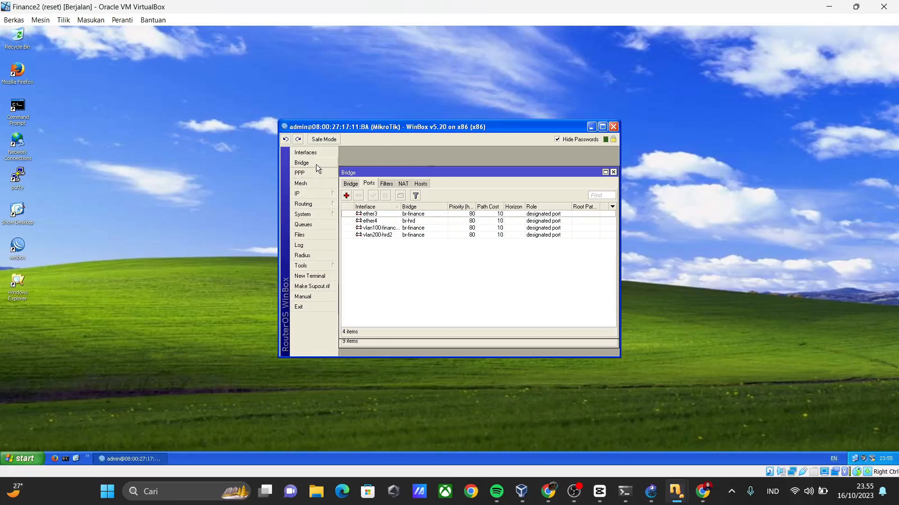
# On Finance2, widen the interface list's name column and examine the name, VLAN ID and parent interface of vlan100-finance2 and vlan200-hrd2.
pyautogui.click(321, 151)
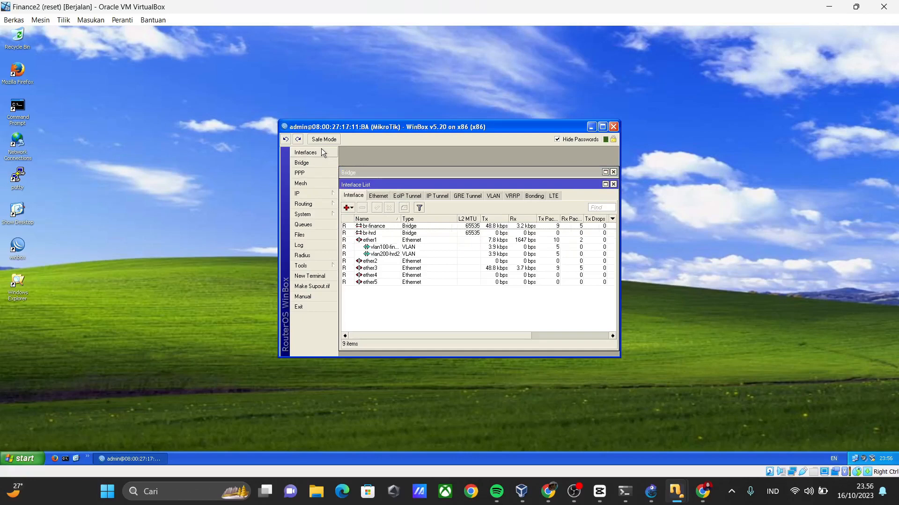
pyautogui.moveTo(400, 226); pyautogui.dragTo(416, 226)
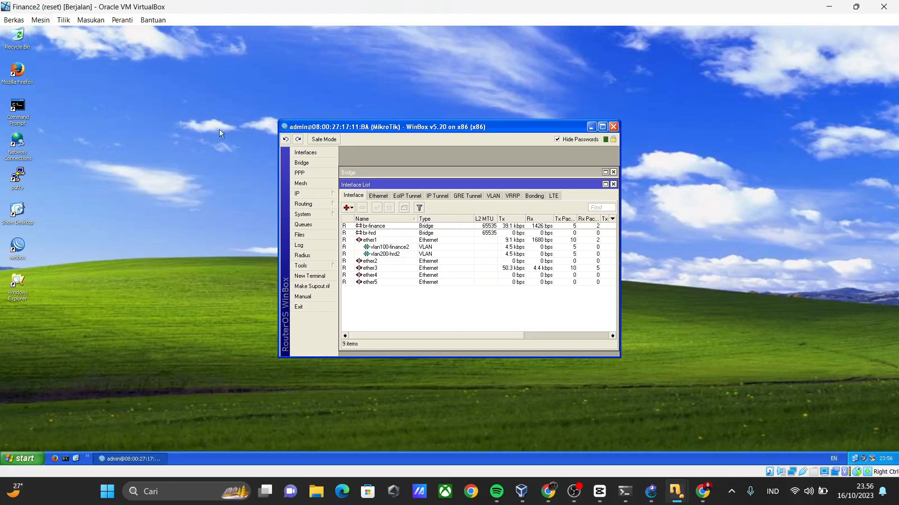
pyautogui.click(384, 246)
pyautogui.doubleClick(384, 247)
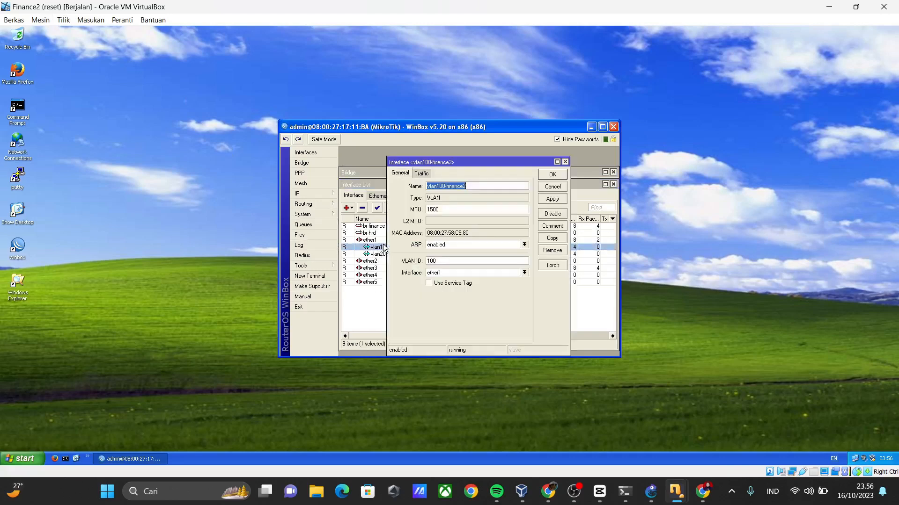
pyautogui.click(471, 186)
pyautogui.click(448, 274)
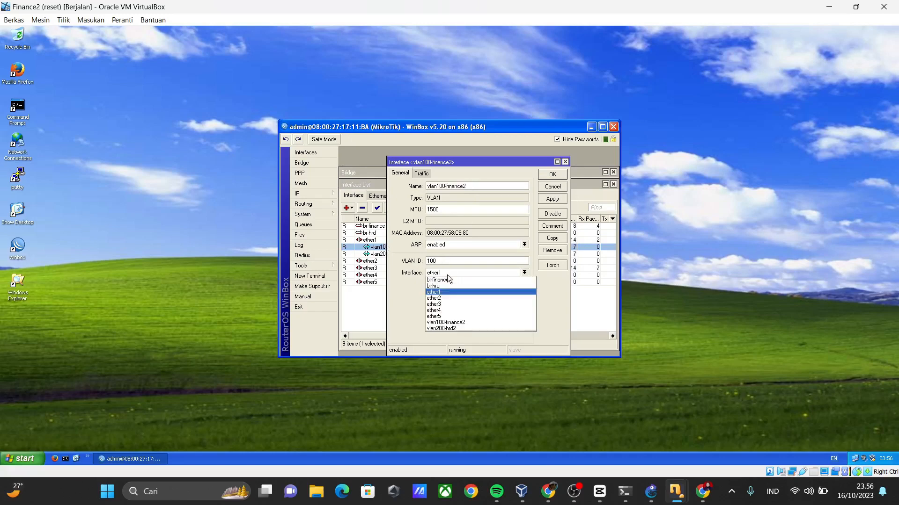
pyautogui.click(447, 274)
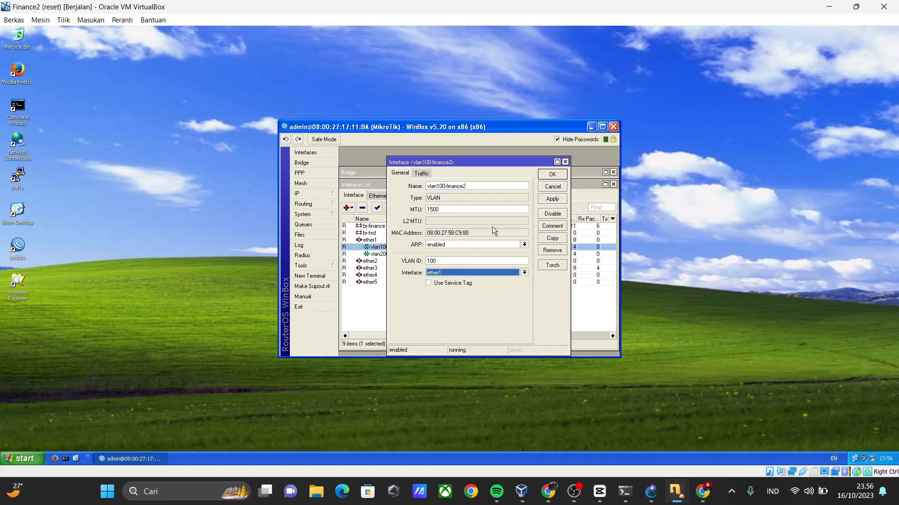
pyautogui.click(565, 162)
pyautogui.doubleClick(412, 256)
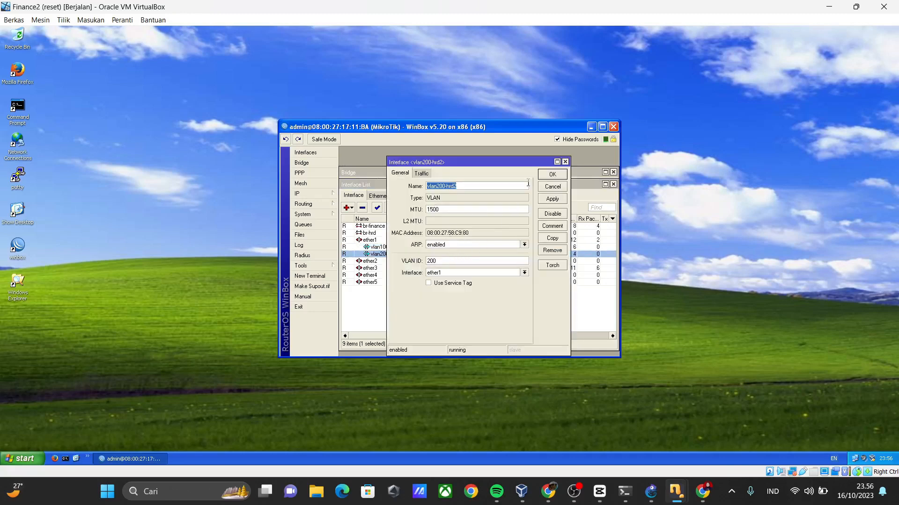
pyautogui.click(565, 162)
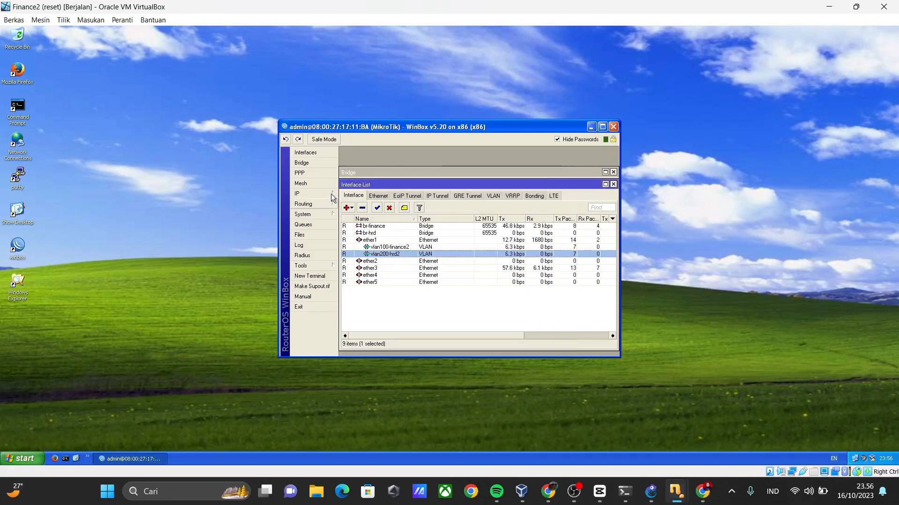
# Review the bridges and their assigned ports on the switch reached from Finance2, sorting the ports by bridge.
pyautogui.click(313, 163)
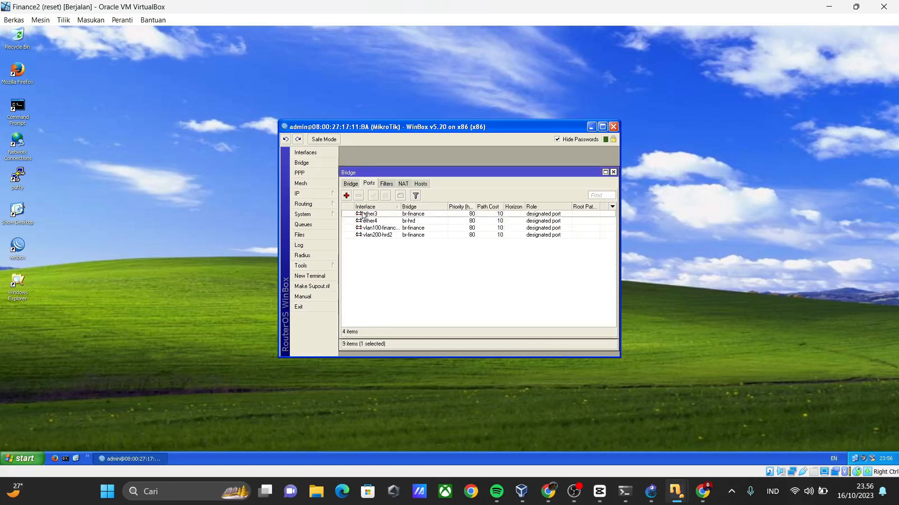
pyautogui.click(351, 184)
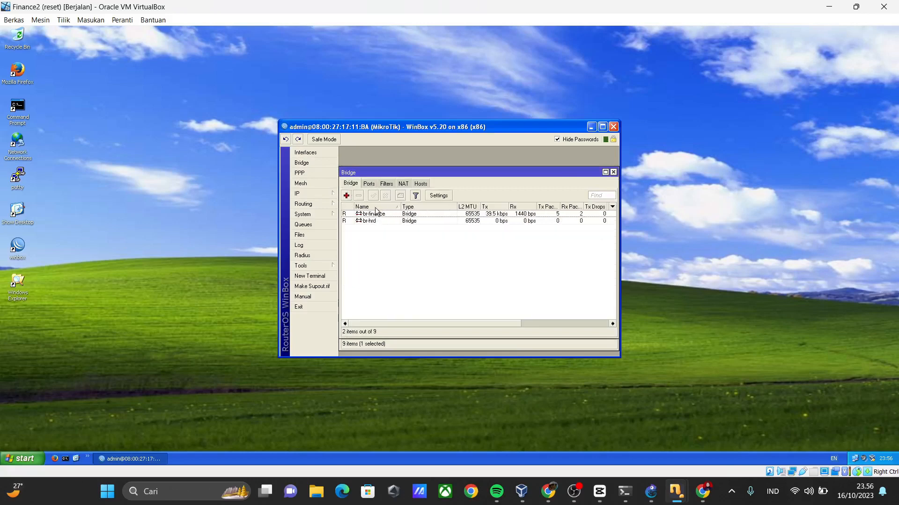
pyautogui.click(369, 184)
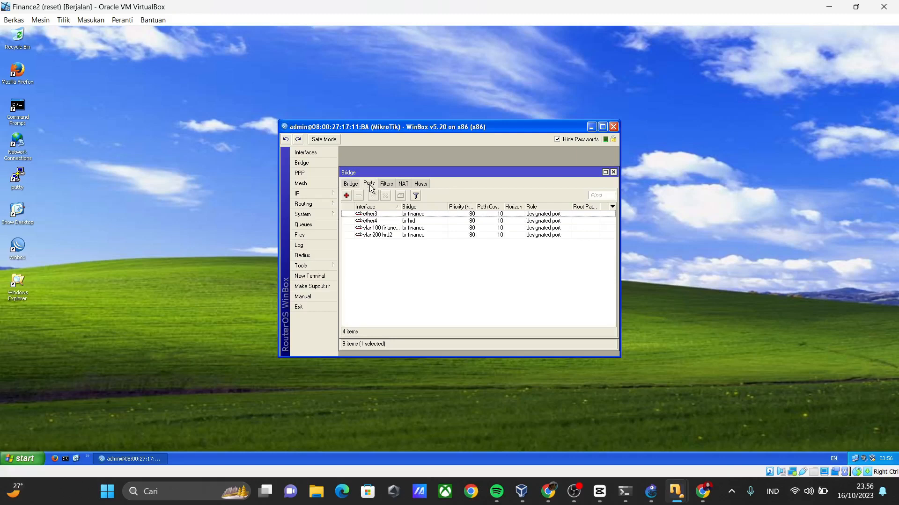
pyautogui.click(431, 204)
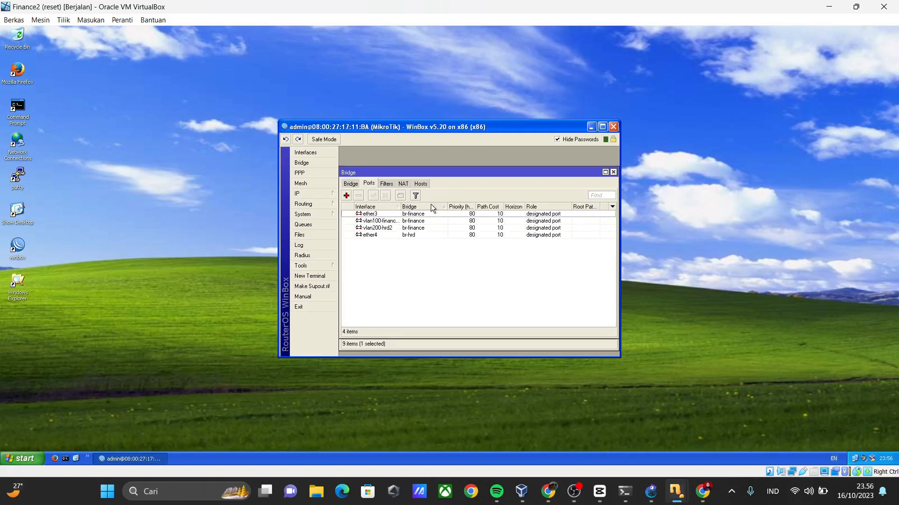
# Reassign the vlan200-hrd2 bridge port to br-hrd and save the change.
pyautogui.doubleClick(423, 227)
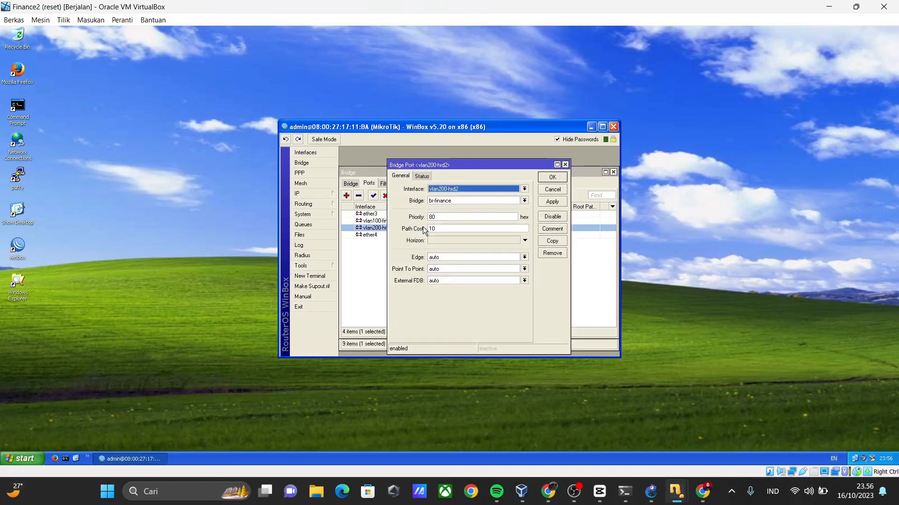
pyautogui.click(468, 197)
pyautogui.click(464, 213)
pyautogui.click(552, 177)
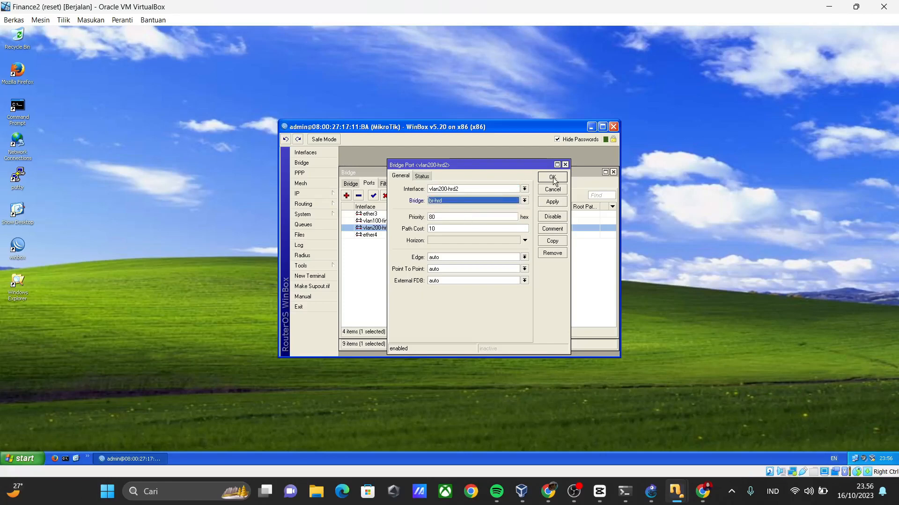
# Deselect the vlan200-hrd2 port and widen the Interface column in the bridge port list.
pyautogui.click(380, 304)
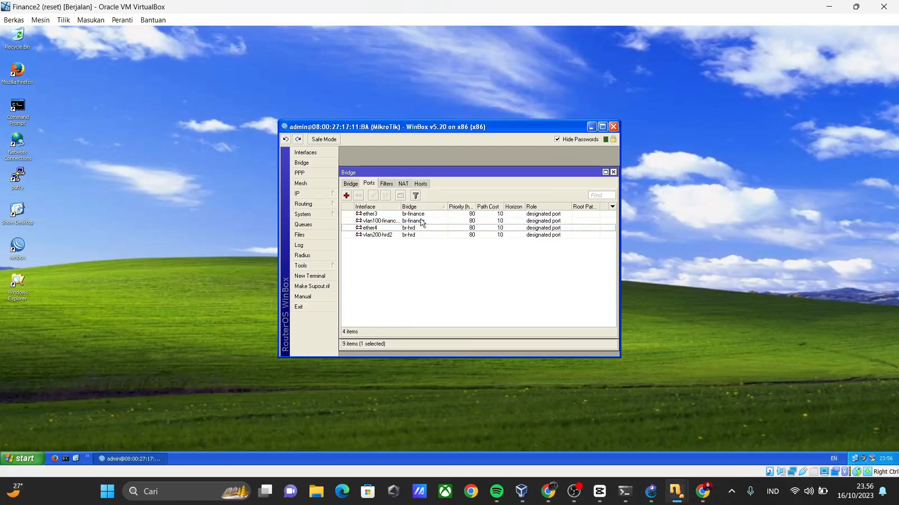
pyautogui.moveTo(401, 206); pyautogui.dragTo(405, 206)
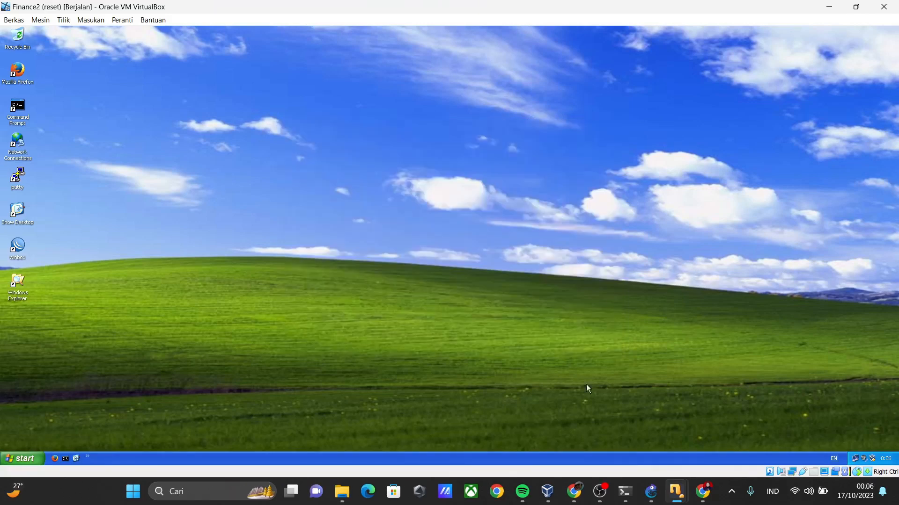
# Switch to the Finance1 virtual machine and check its IP configuration by running ipconfig in a Command Prompt.
pyautogui.moveTo(677, 491)
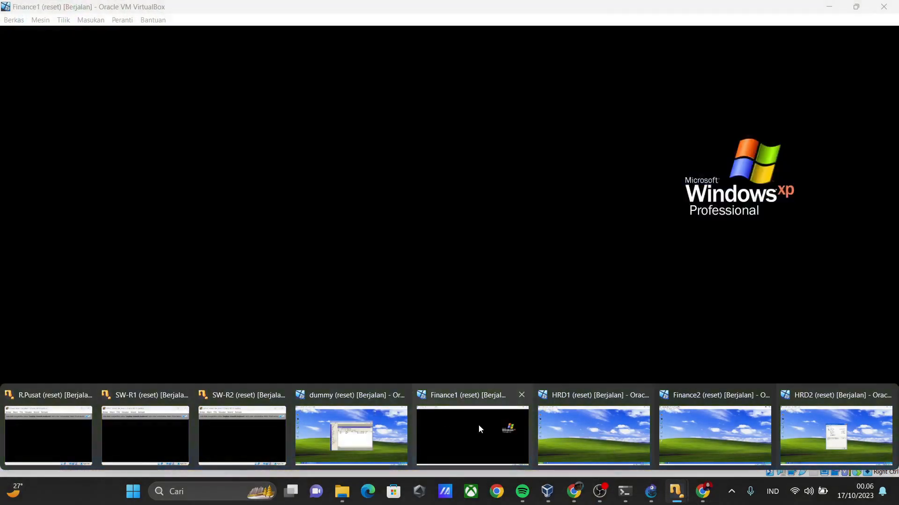
pyautogui.click(478, 425)
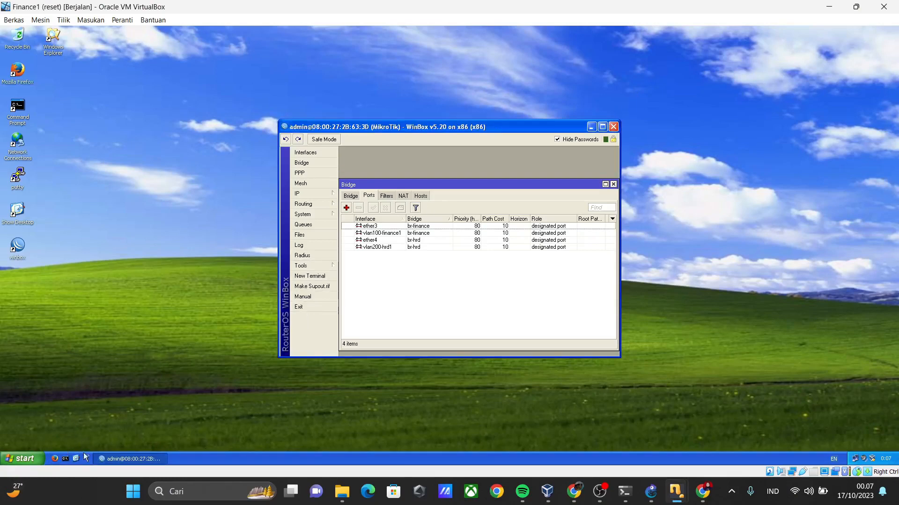
pyautogui.click(93, 399)
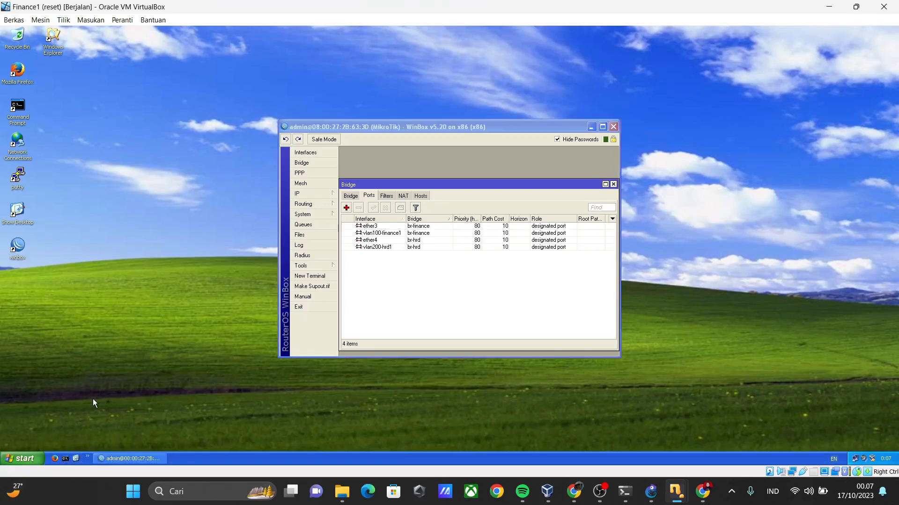
pyautogui.click(66, 462)
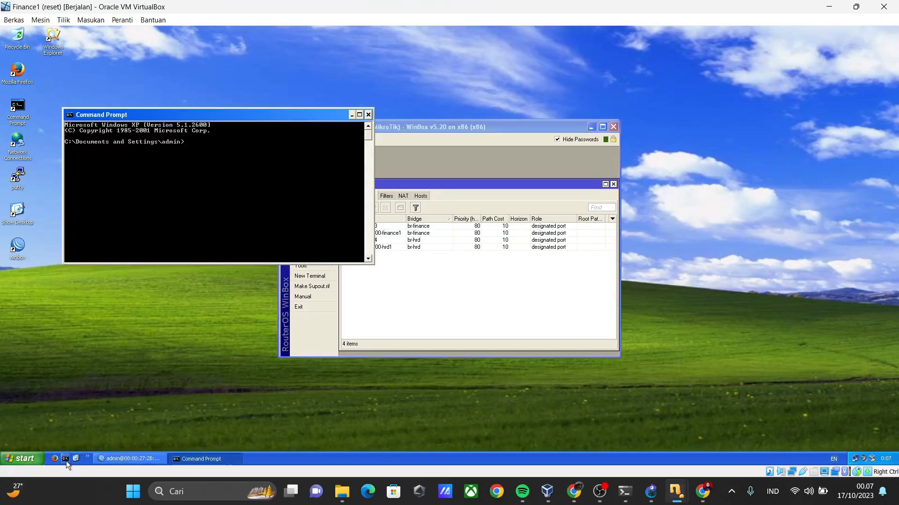
pyautogui.write('ipconfig')
pyautogui.press('Return')
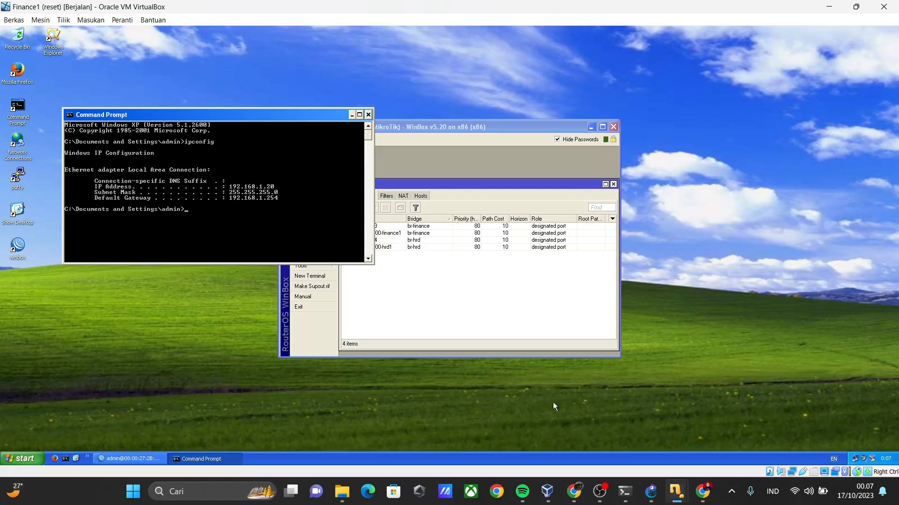
# Switch to the HRD1 virtual machine and run ipconfig in a Command Prompt to check its IP address.
pyautogui.moveTo(683, 495)
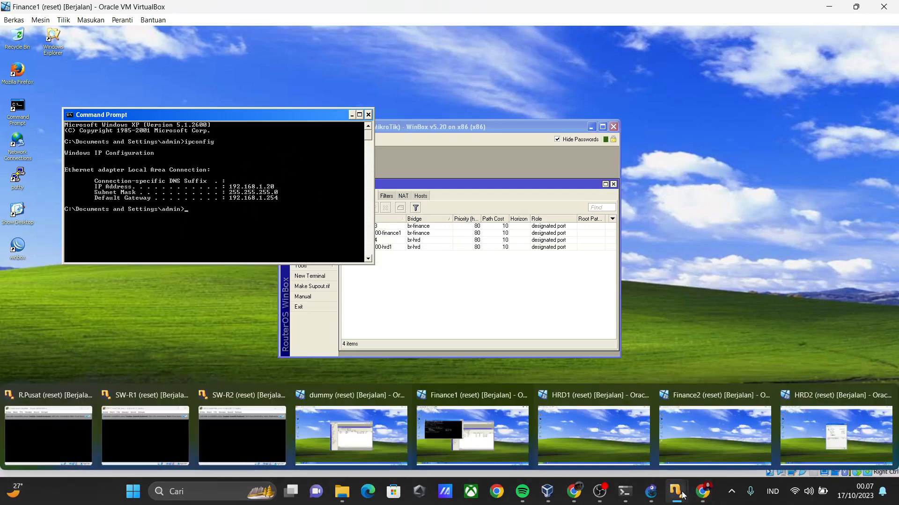
pyautogui.click(611, 435)
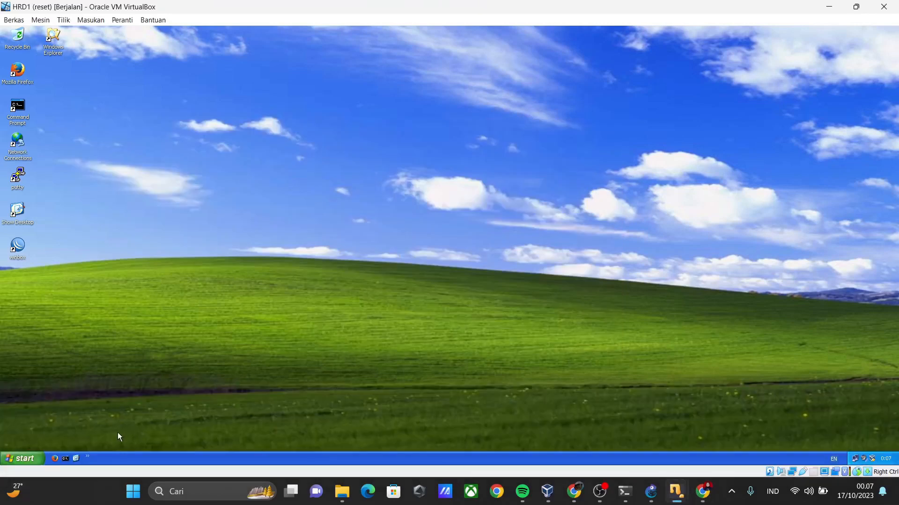
pyautogui.click(70, 458)
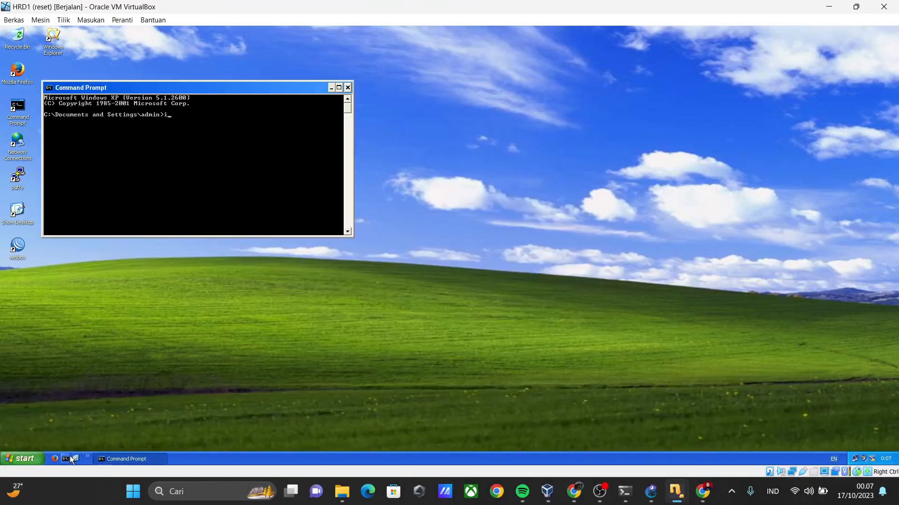
pyautogui.write('ipconfig')
pyautogui.press('Return')
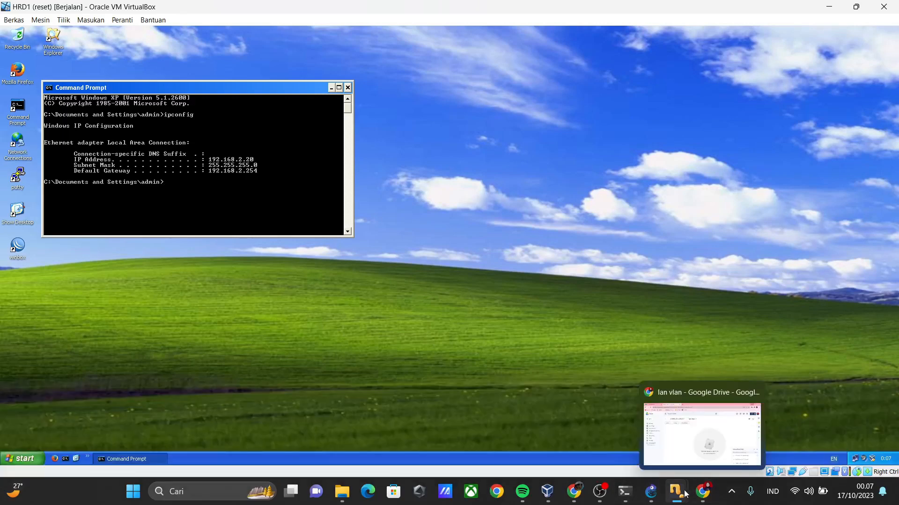
# Switch to the Finance2 virtual machine and run ipconfig in a Command Prompt to view its address settings.
pyautogui.moveTo(676, 491)
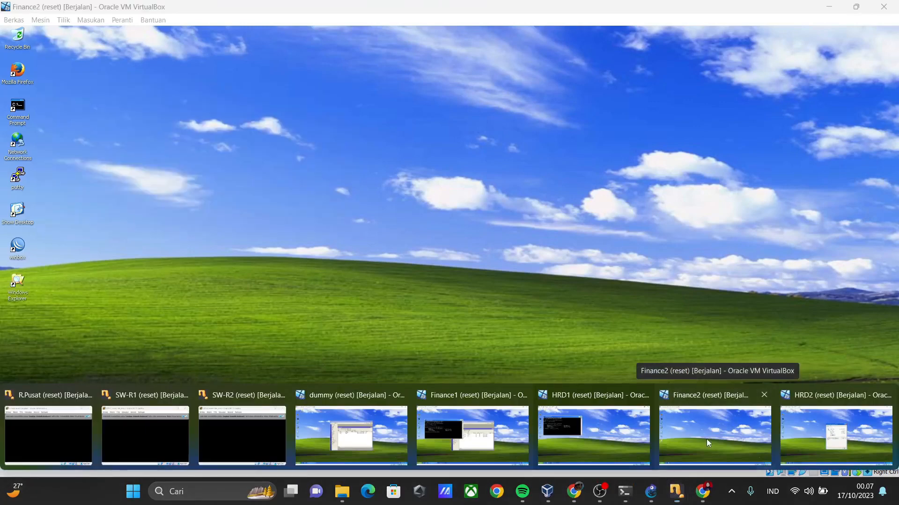
pyautogui.click(706, 439)
pyautogui.click(65, 459)
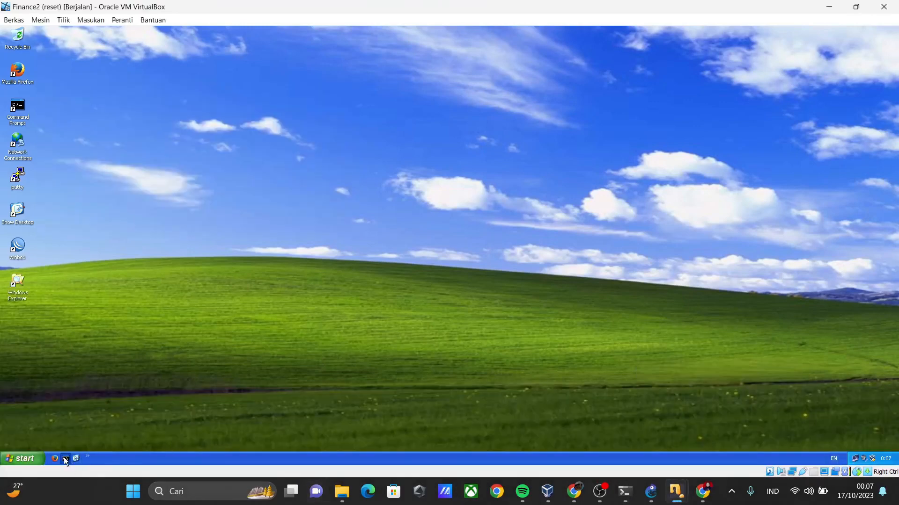
pyautogui.write('ip')
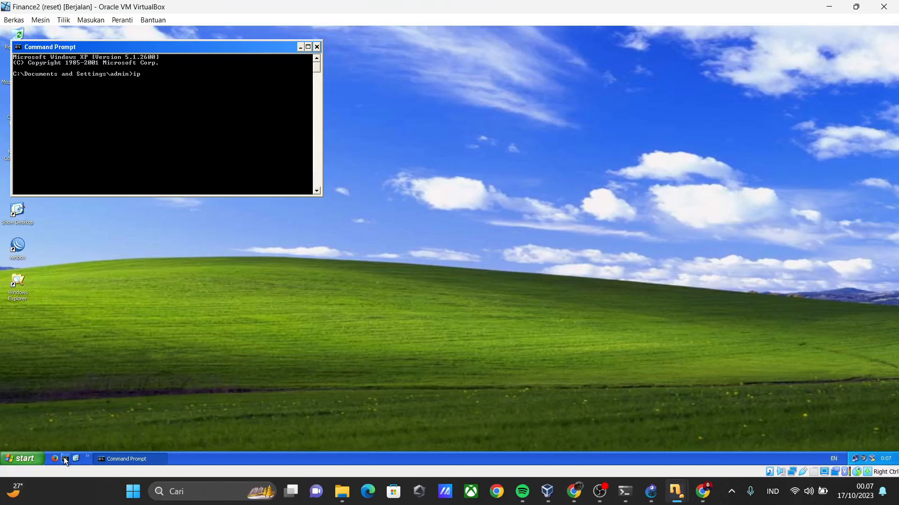
pyautogui.write('config')
pyautogui.press('Return')
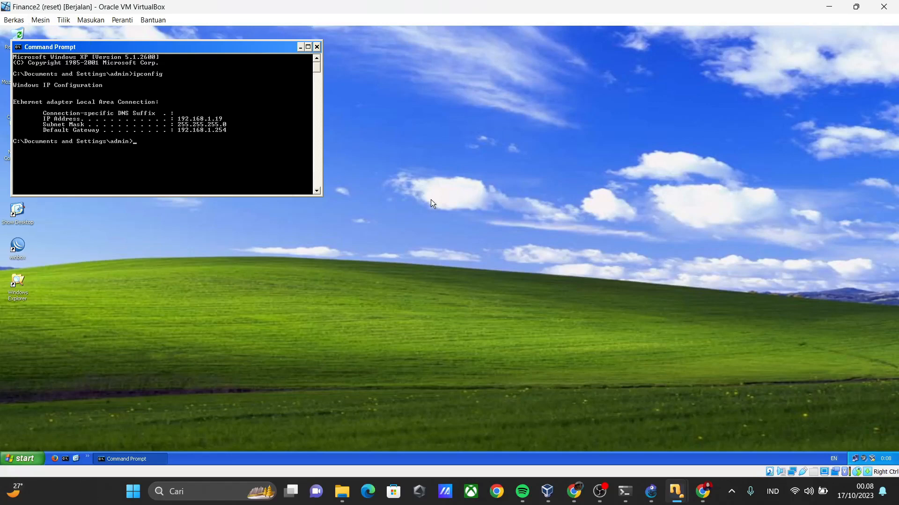
# On the HRD2 virtual machine, close the Local Area Connection Status window and run ipconfig in a Command Prompt.
pyautogui.moveTo(679, 492)
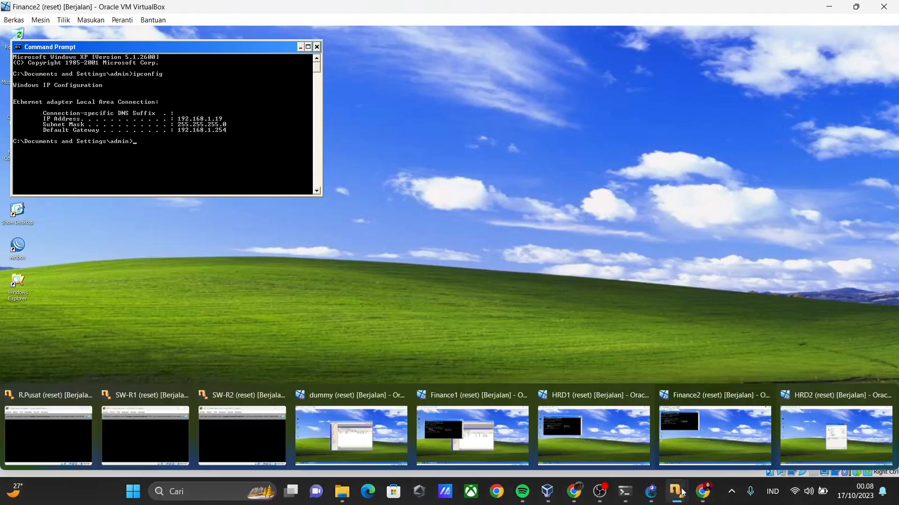
pyautogui.click(823, 430)
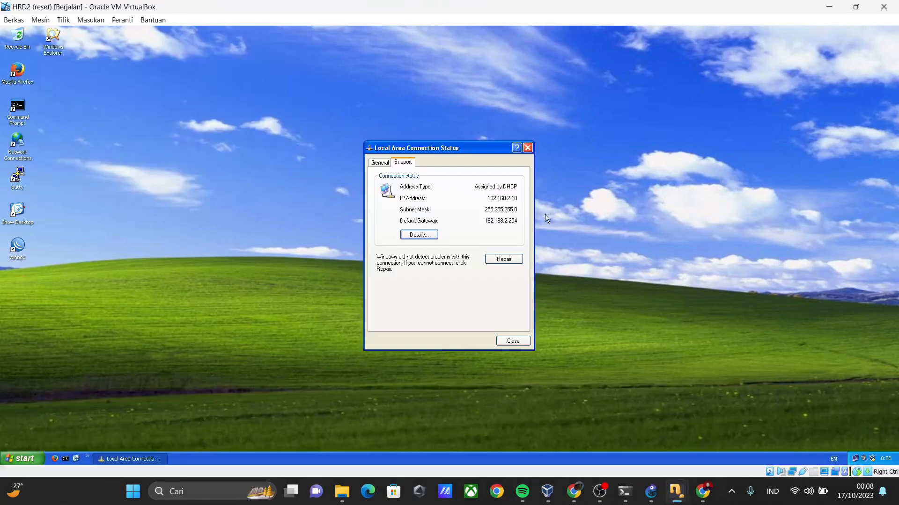
pyautogui.click(527, 148)
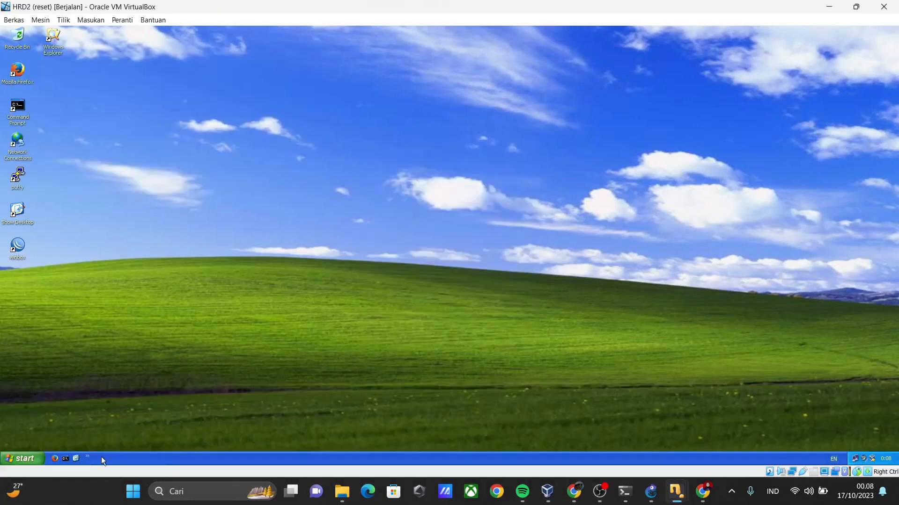
pyautogui.click(64, 458)
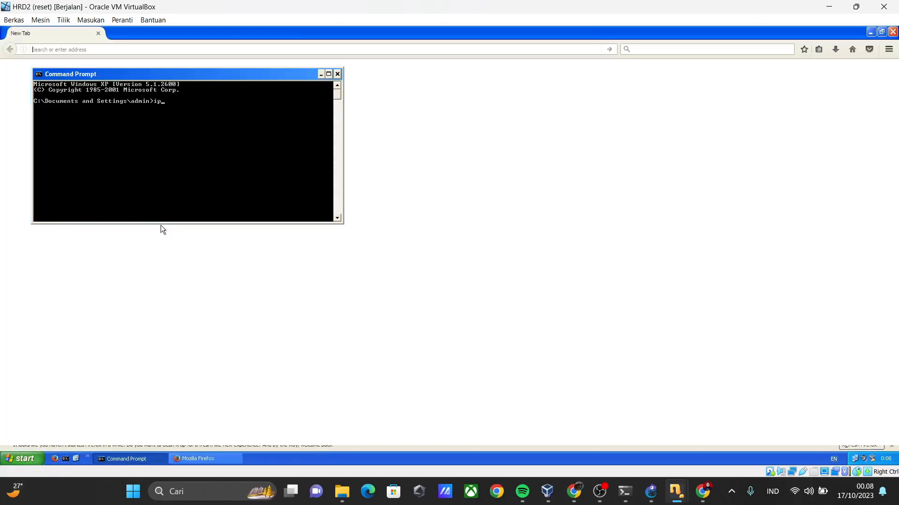
pyautogui.write('ipconfig')
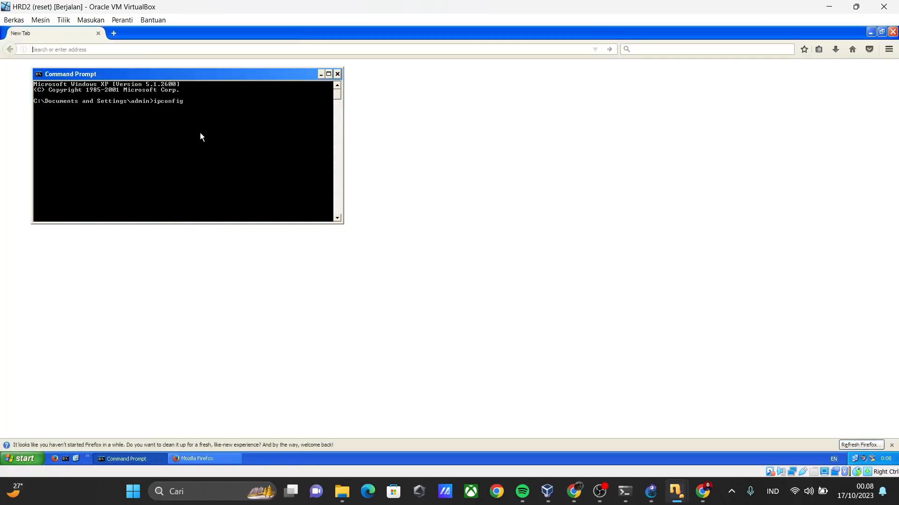
pyautogui.press('Return')
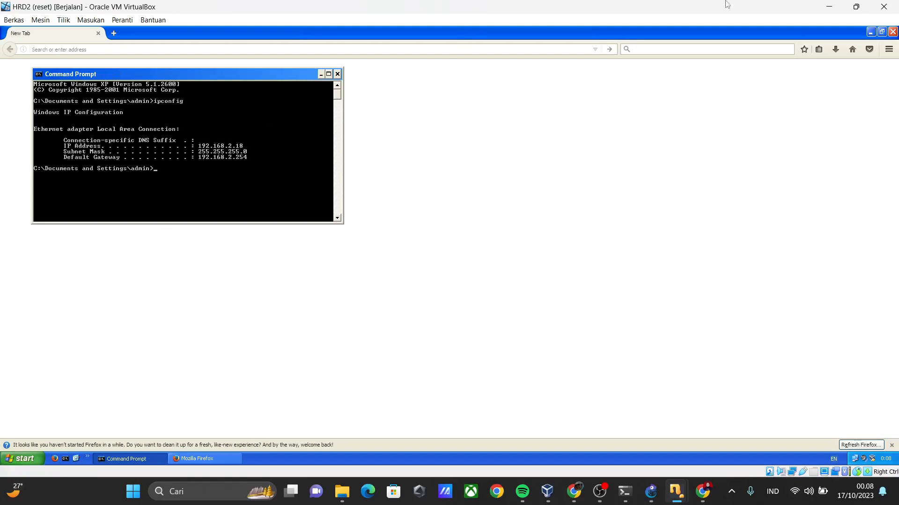
# Close Mozilla Firefox and the Command Prompt on HRD2, keeping the virtual machine running.
pyautogui.click(883, 5)
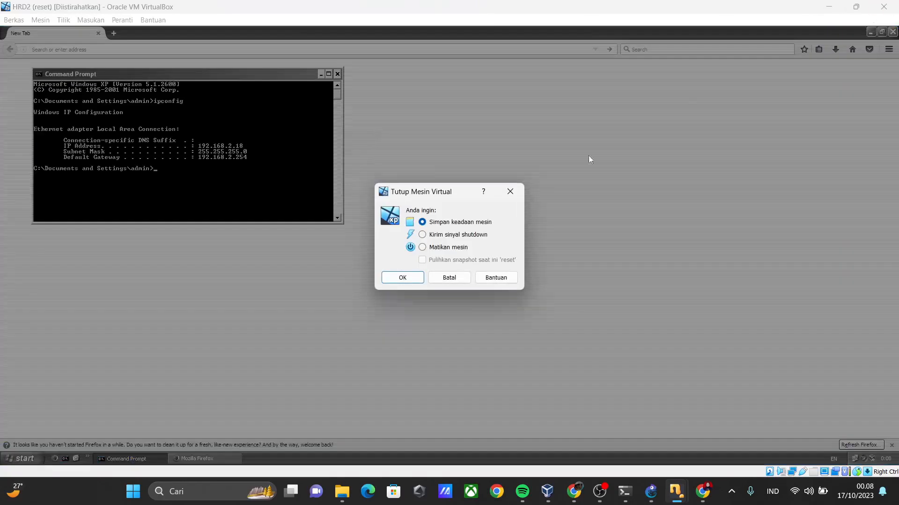
pyautogui.click(464, 275)
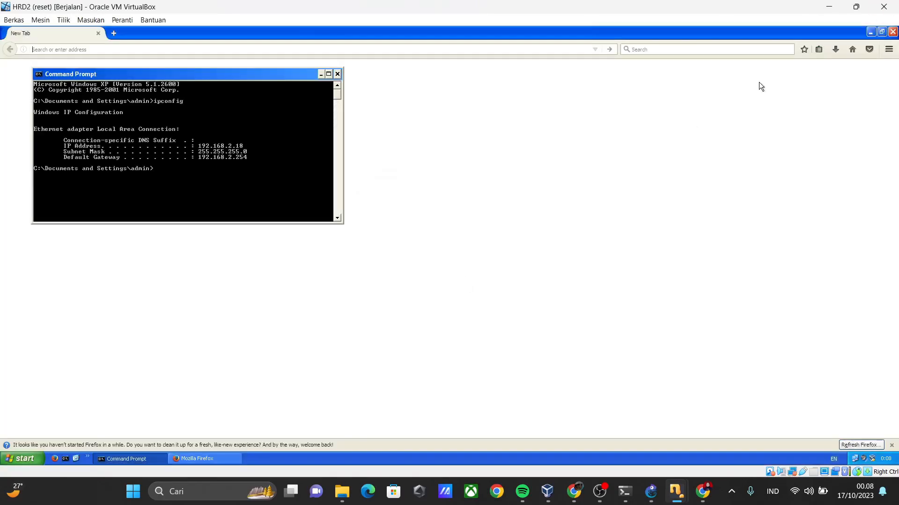
pyautogui.click(889, 35)
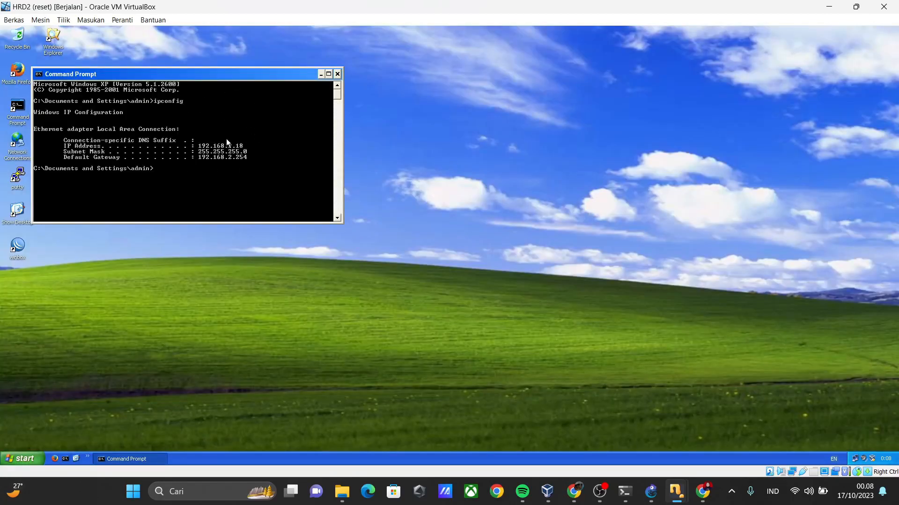
pyautogui.click(338, 74)
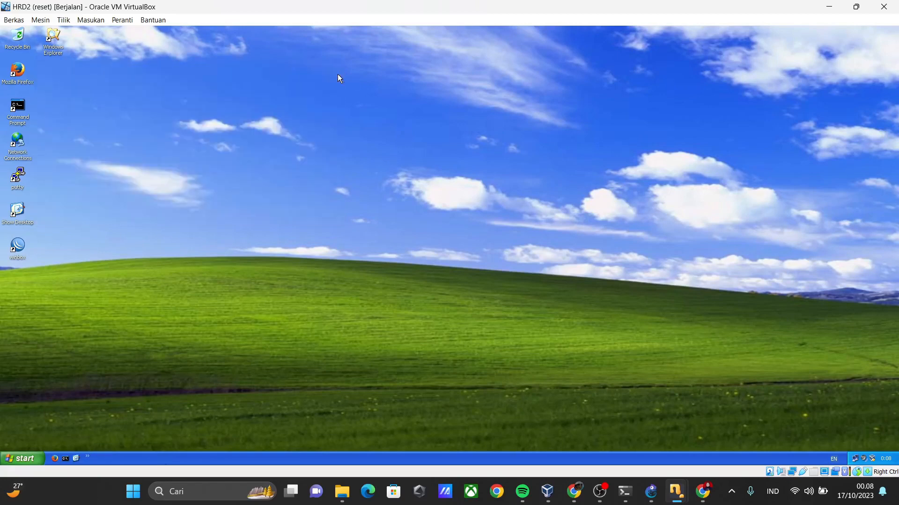